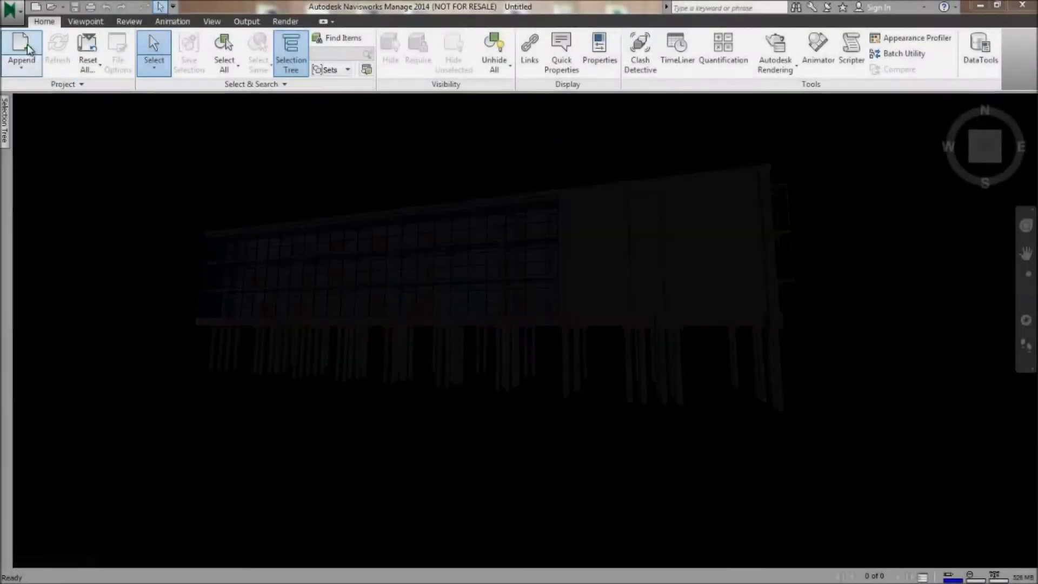
Step: Append the architectural Navisworks file rac_advanced_sample_project.nwc to the empty scene
{"action": "left_click", "coordinate": [27, 49]}
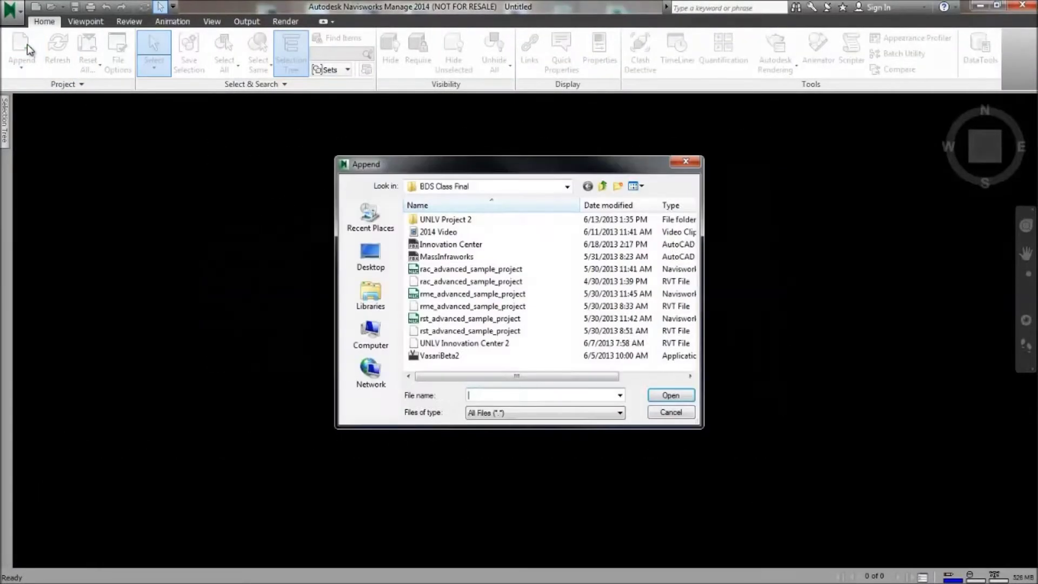
{"action": "double_click", "coordinate": [497, 270]}
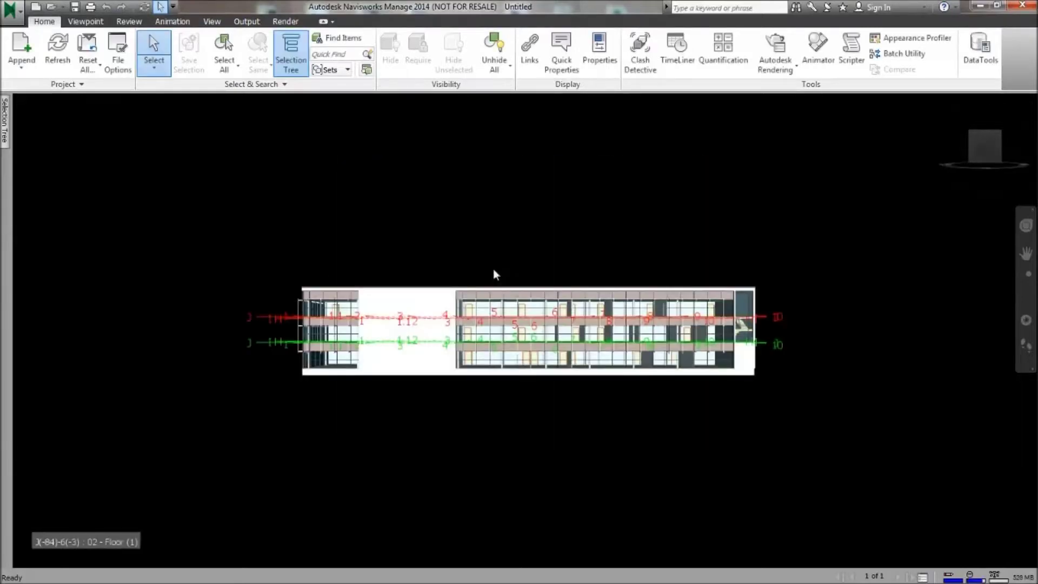
{"action": "middle_click_drag", "start_coordinate": [694, 239], "coordinate": [694, 239], "text": "shift"}
{"action": "left_click_drag", "start_coordinate": [694, 239], "coordinate": [682, 338]}
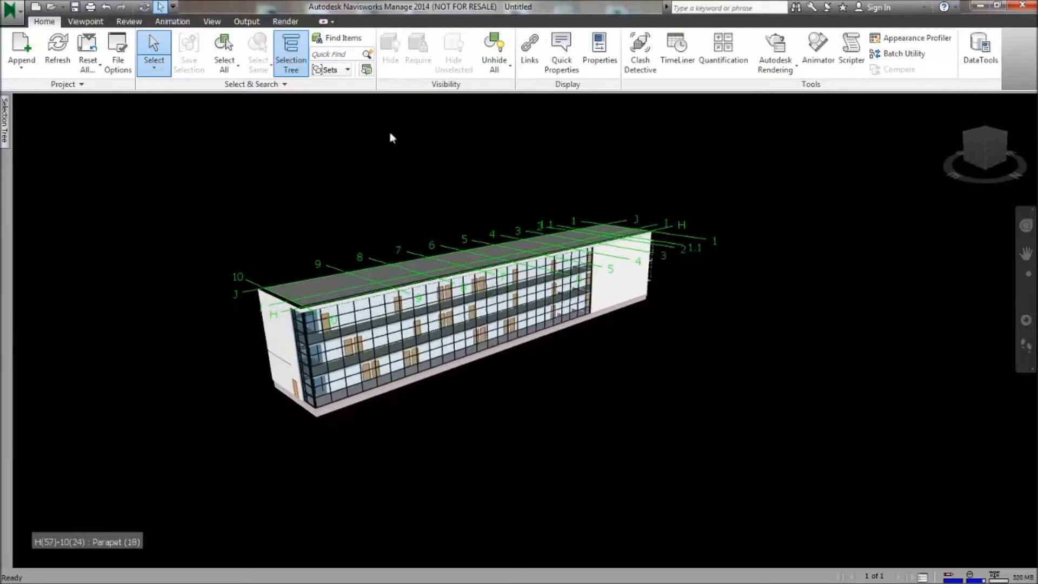
Step: Append the Navisworks files rst_advanced_sample_project.nwc and rme_advanced_sample_project.nwc to the architectural model
{"action": "left_click", "coordinate": [24, 46]}
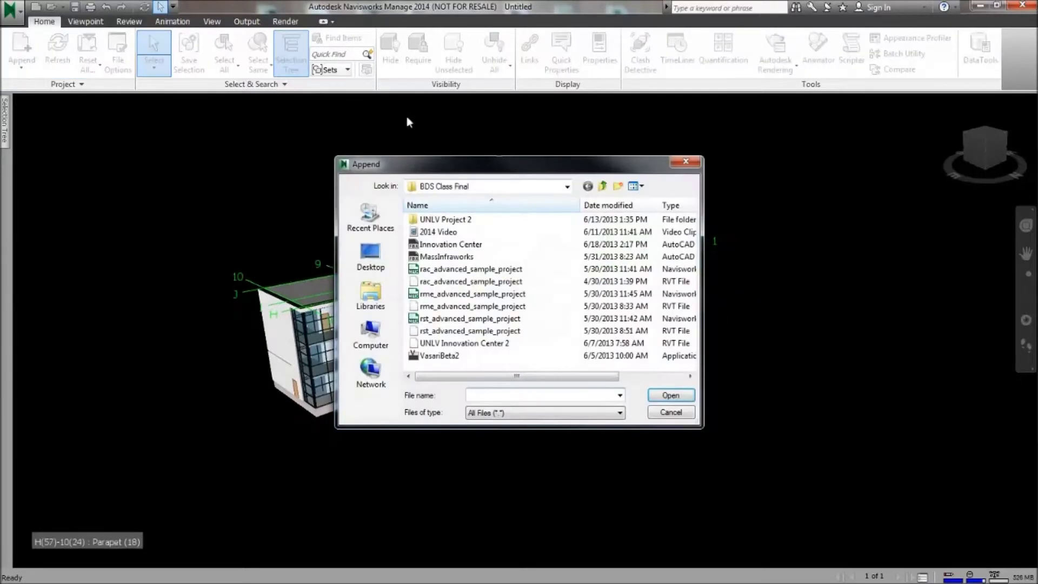
{"action": "double_click", "coordinate": [459, 319]}
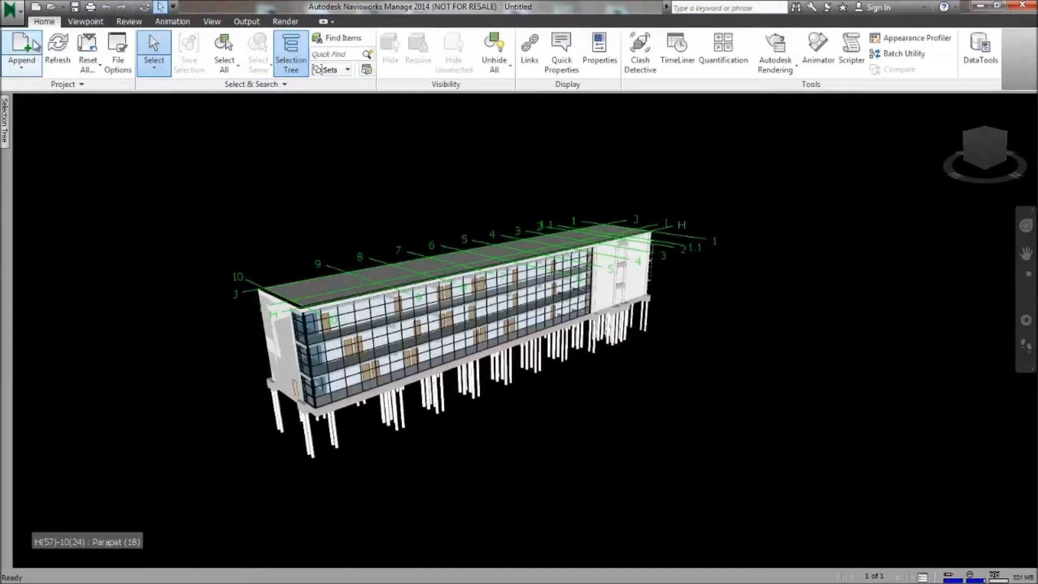
{"action": "left_click", "coordinate": [24, 48]}
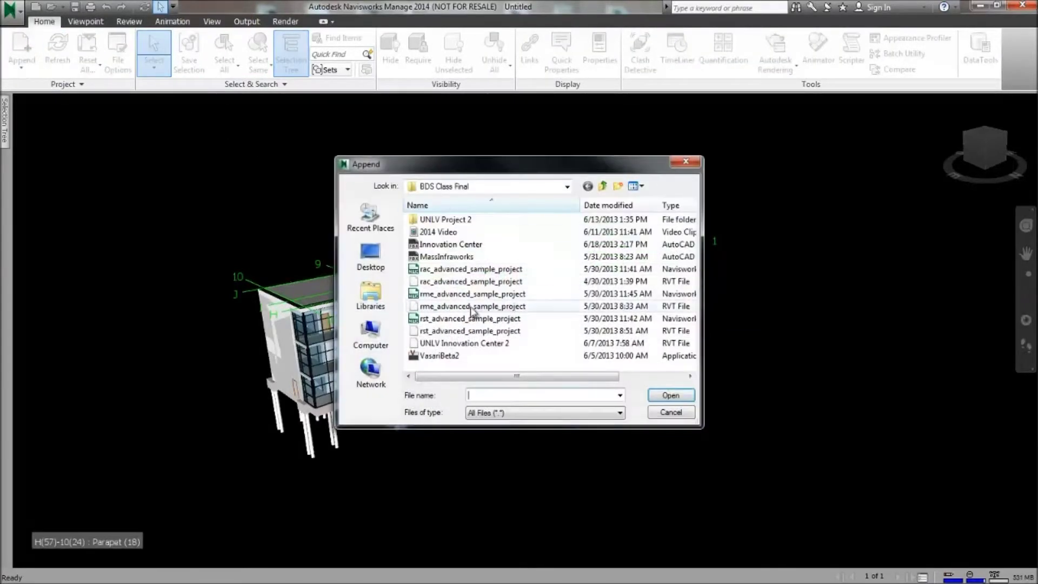
{"action": "double_click", "coordinate": [460, 294]}
{"action": "middle_click_drag", "start_coordinate": [371, 180], "coordinate": [631, 264], "text": "shift"}
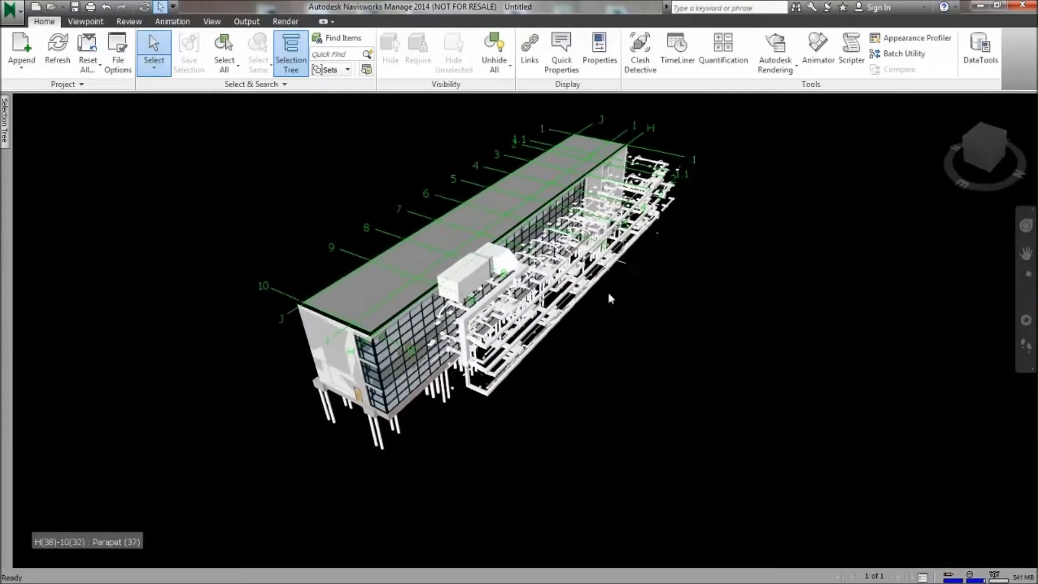
{"action": "scroll", "coordinate": [628, 254], "scroll_direction": "up", "scroll_amount": 3}
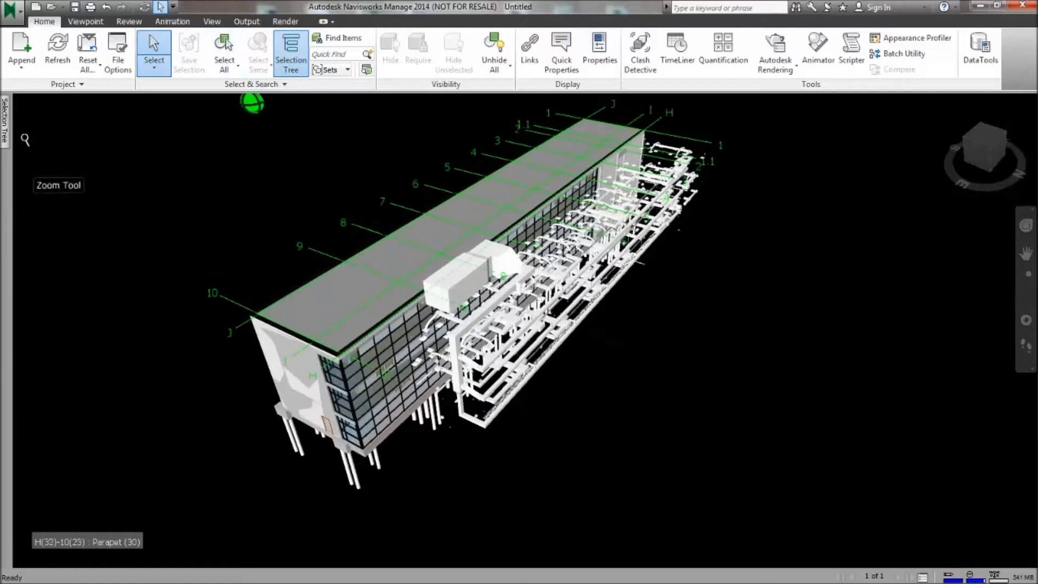
Step: Align rme_advanced_sample_project.nwc with the building by setting its transform origin to 2, -11 m in X and Y, keeping units in Feet
{"action": "mouse_move", "coordinate": [6, 139]}
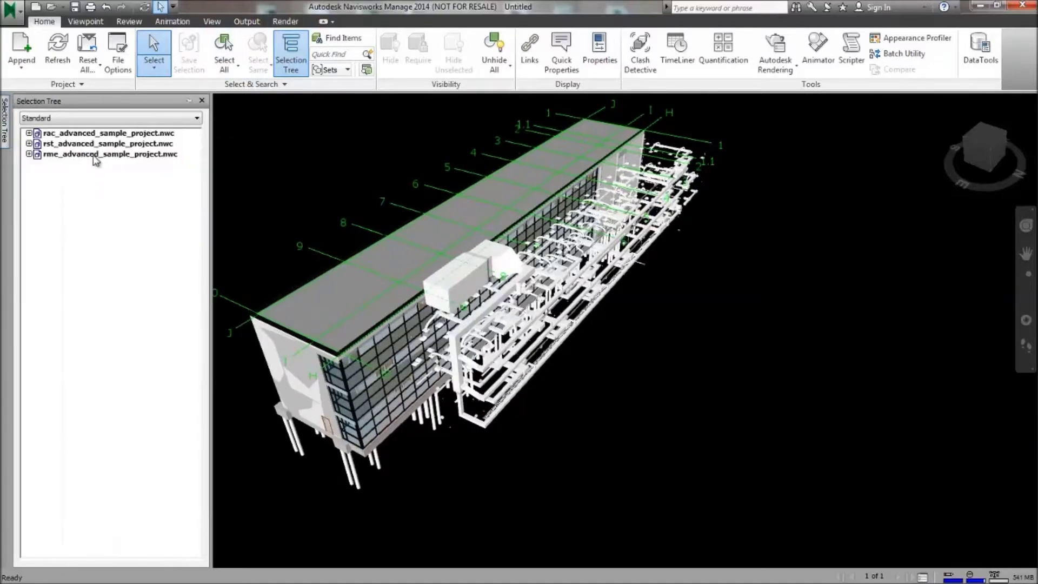
{"action": "left_click", "coordinate": [95, 155]}
{"action": "right_click", "coordinate": [96, 157]}
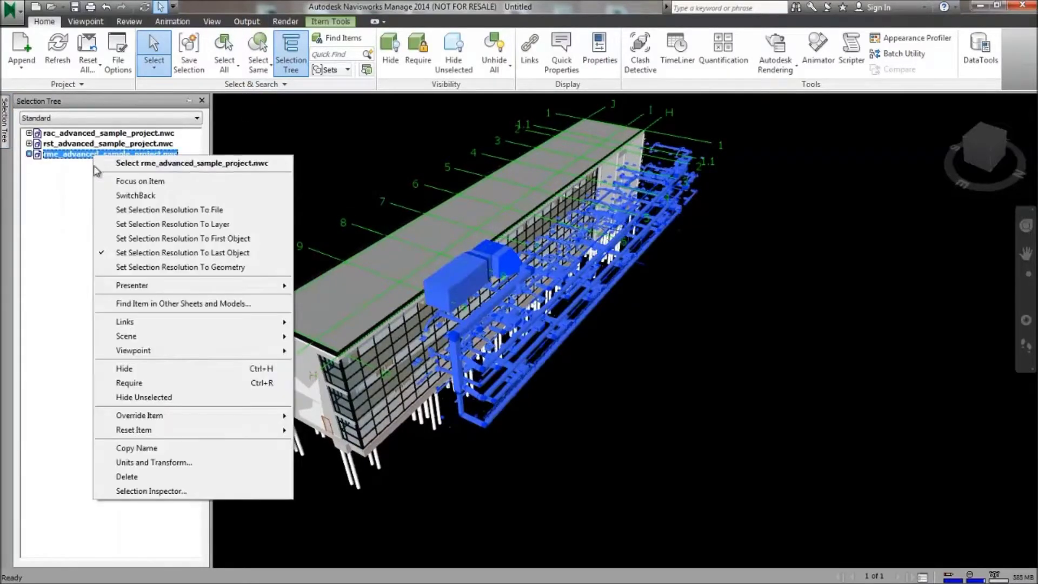
{"action": "left_click", "coordinate": [149, 463]}
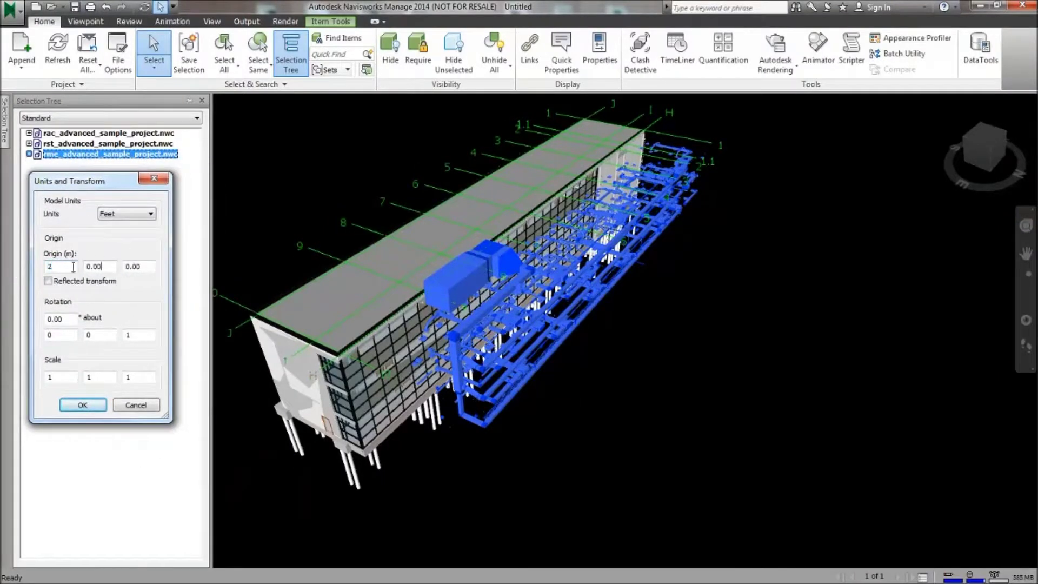
{"action": "left_click", "coordinate": [150, 215]}
{"action": "left_click", "coordinate": [149, 216]}
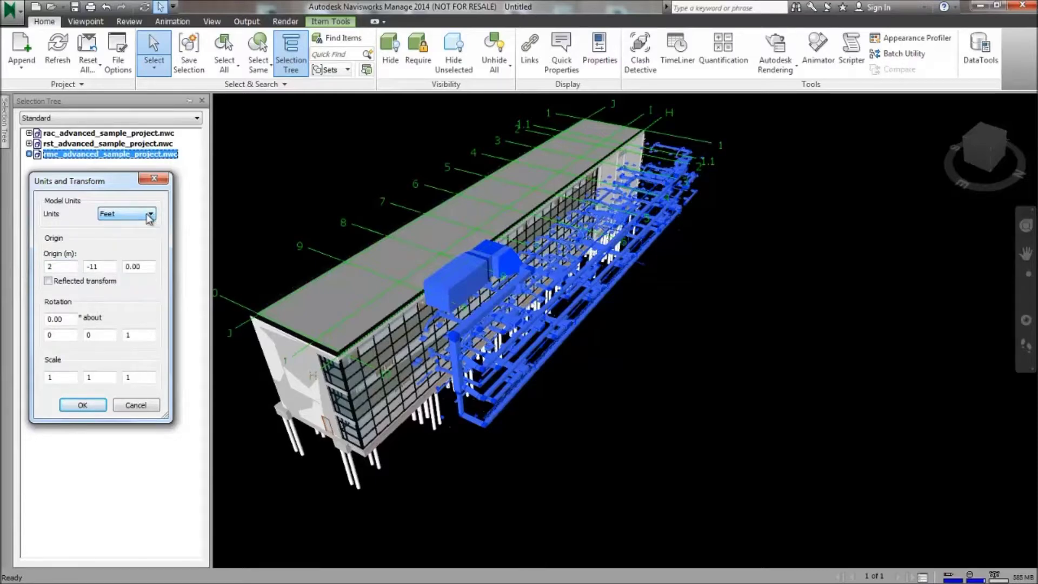
{"action": "left_click", "coordinate": [83, 405]}
{"action": "left_click", "coordinate": [545, 401]}
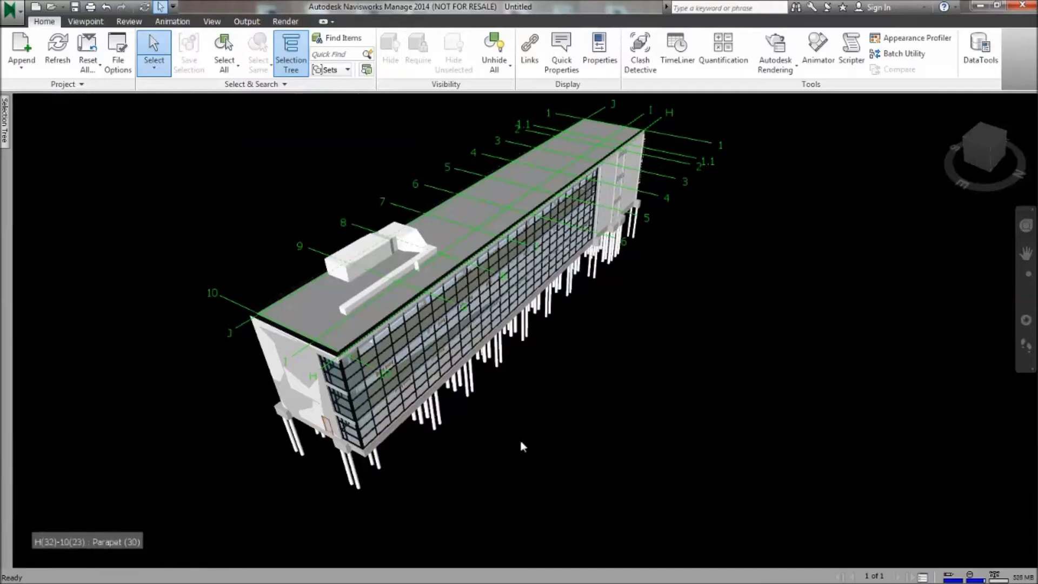
Step: Inspect the combined building from outside and walk through the entry-level corridor with the Full Navigation Wheel
{"action": "middle_click_drag", "start_coordinate": [426, 300], "coordinate": [489, 373], "text": "shift"}
{"action": "scroll", "coordinate": [425, 394], "scroll_direction": "up", "scroll_amount": 3}
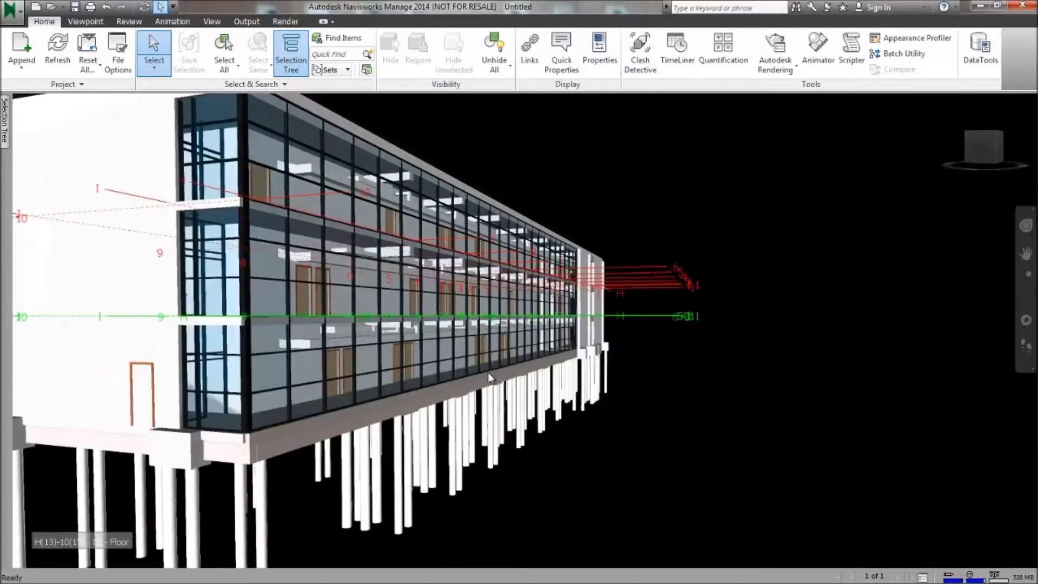
{"action": "middle_click_drag", "start_coordinate": [541, 270], "coordinate": [458, 379], "text": "shift"}
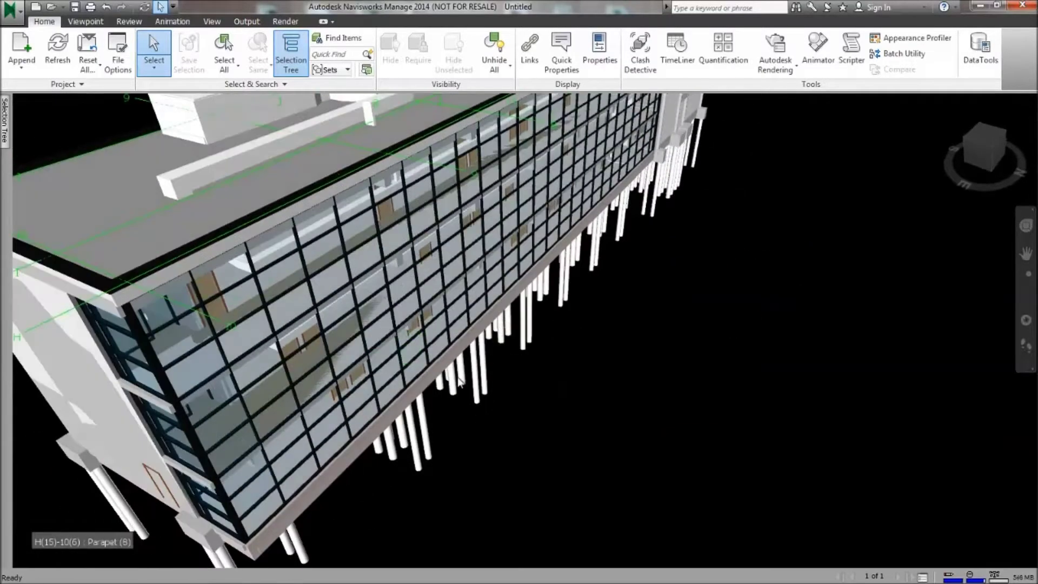
{"action": "scroll", "coordinate": [456, 376], "scroll_direction": "down", "scroll_amount": 2}
{"action": "middle_click_drag", "start_coordinate": [434, 432], "coordinate": [522, 384], "text": "shift"}
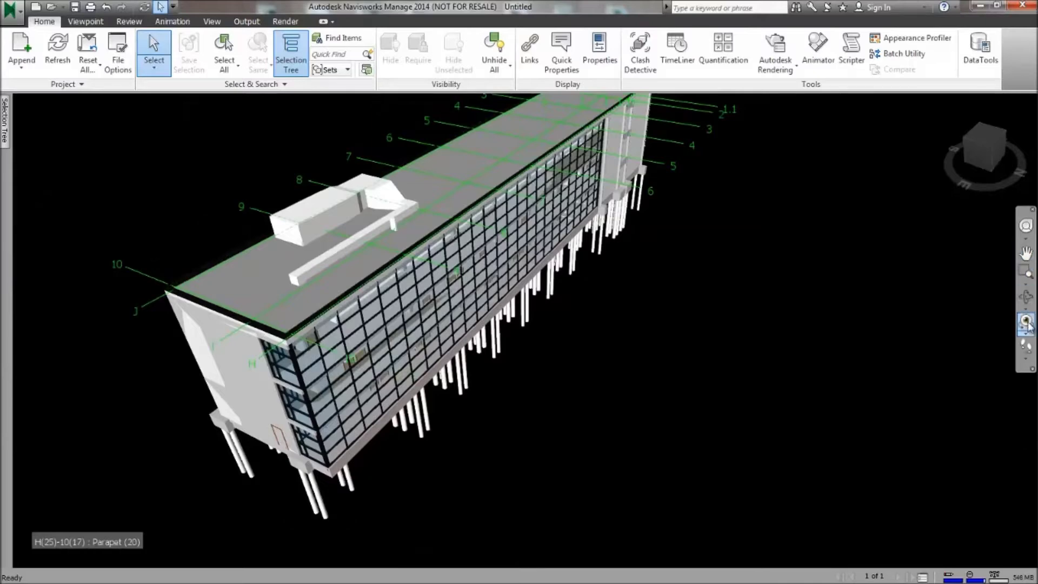
{"action": "left_click", "coordinate": [1026, 242]}
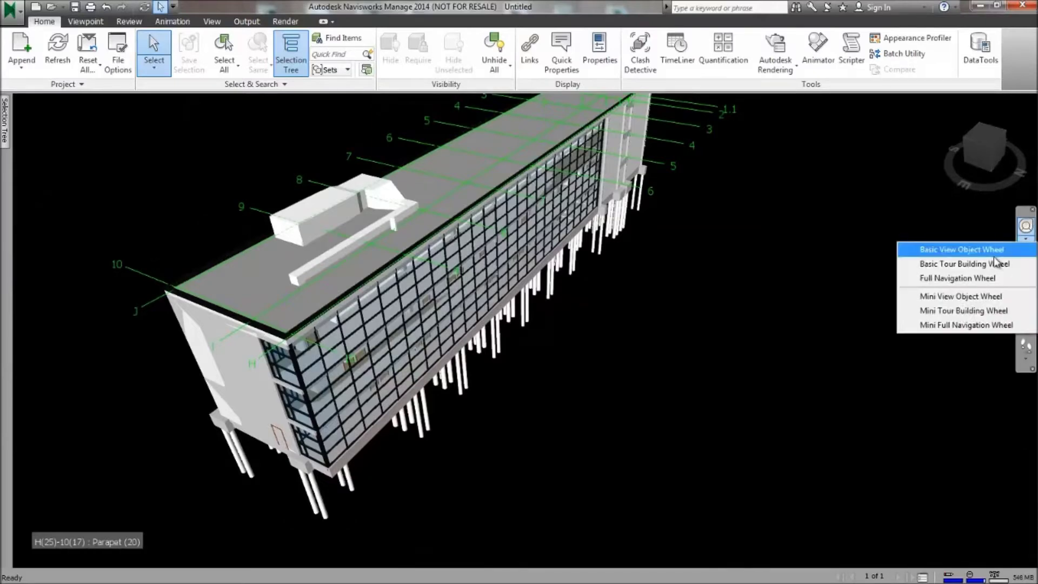
{"action": "left_click", "coordinate": [968, 278]}
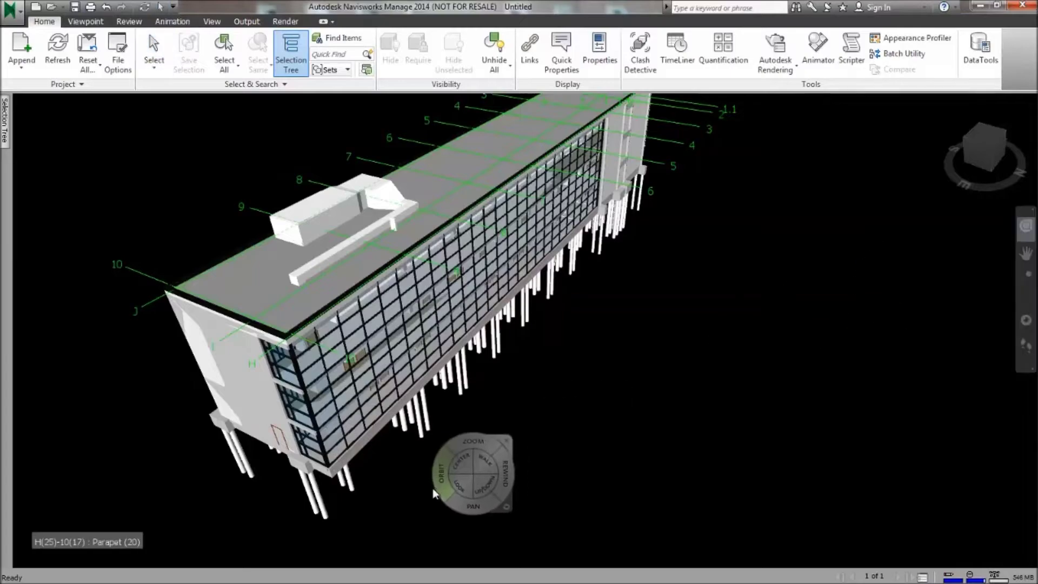
{"action": "left_click_drag", "start_coordinate": [305, 501], "coordinate": [447, 442]}
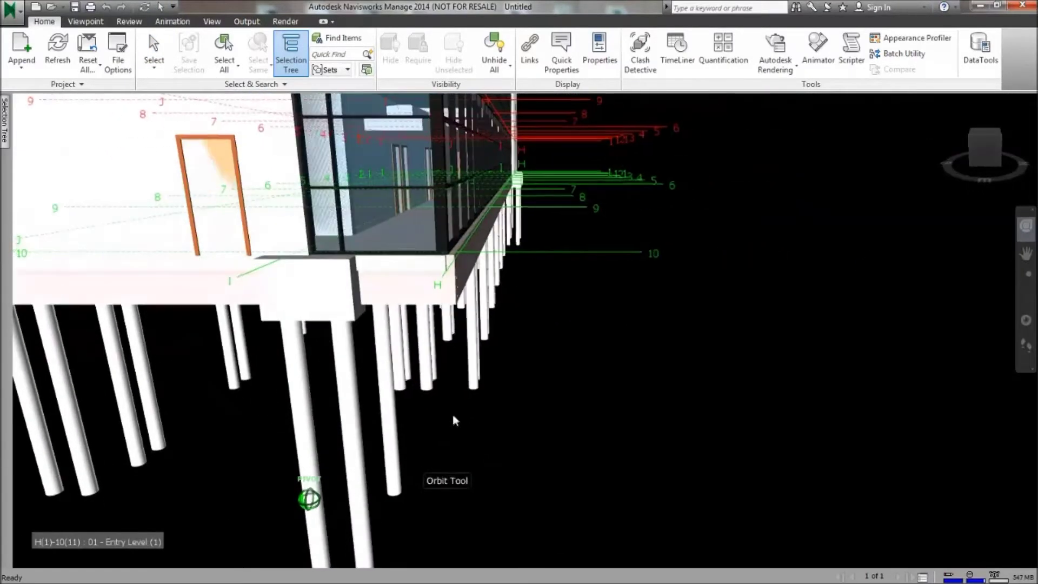
{"action": "left_click_drag", "start_coordinate": [424, 387], "coordinate": [435, 446]}
{"action": "left_click_drag", "start_coordinate": [449, 435], "coordinate": [419, 373]}
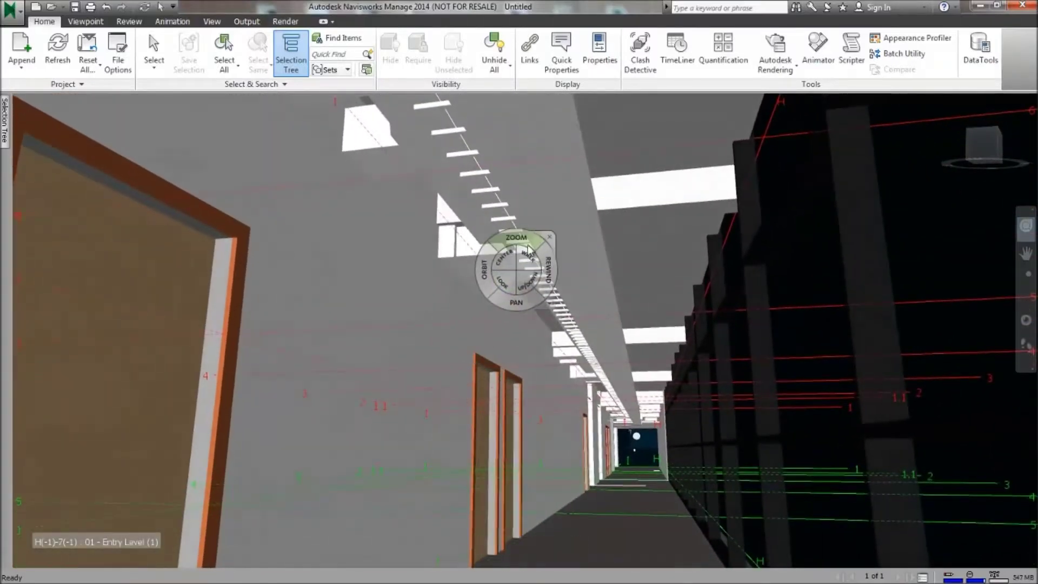
Step: Focus on the rectangular duct along the corridor ceiling and draw a red redline cloud around it in the saved viewpoint
{"action": "left_click", "coordinate": [551, 238]}
{"action": "left_click", "coordinate": [547, 266]}
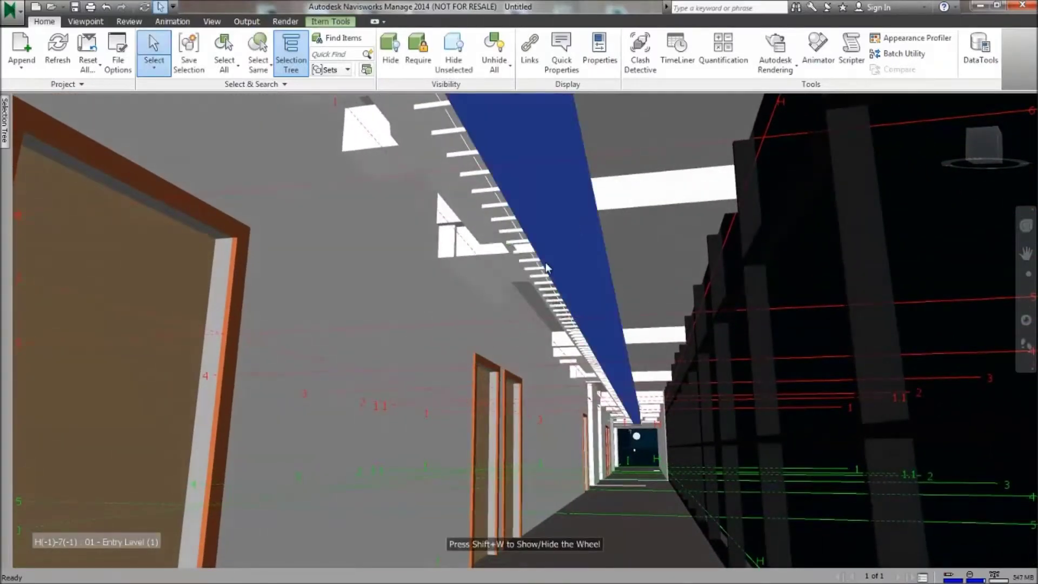
{"action": "right_click", "coordinate": [573, 201]}
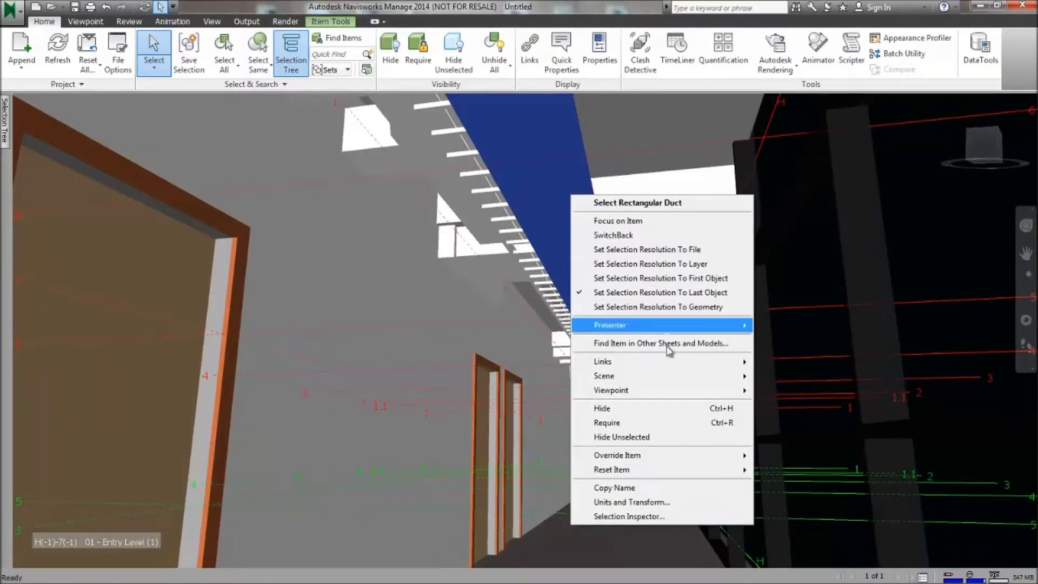
{"action": "left_click", "coordinate": [649, 221]}
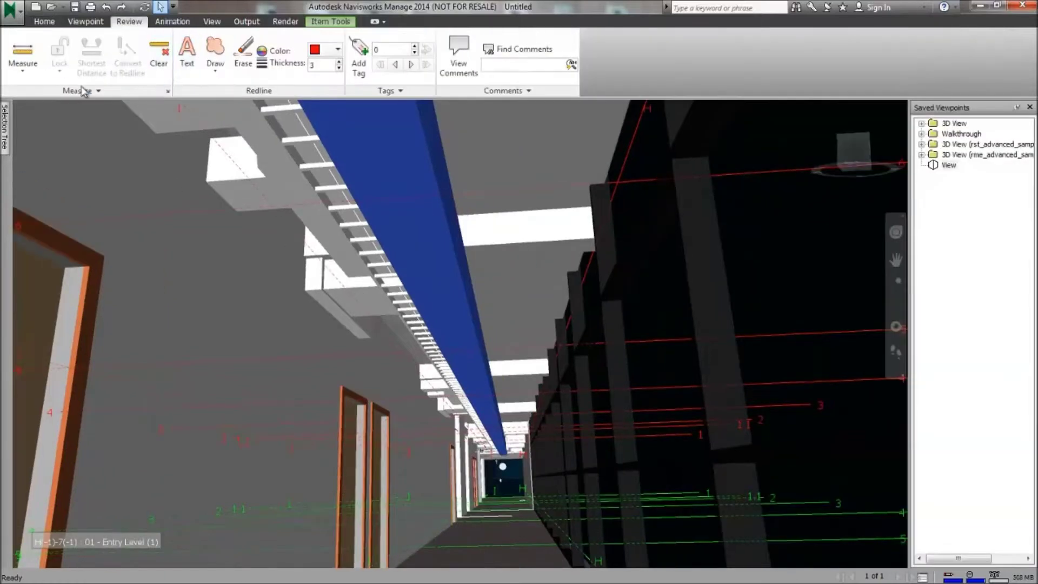
{"action": "left_click", "coordinate": [224, 50]}
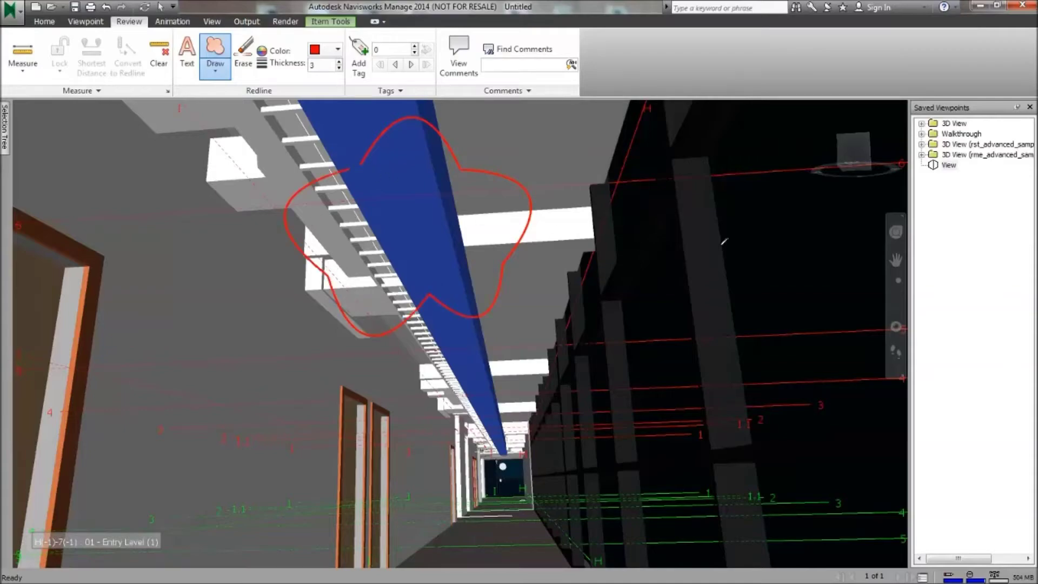
{"action": "left_click", "coordinate": [948, 166]}
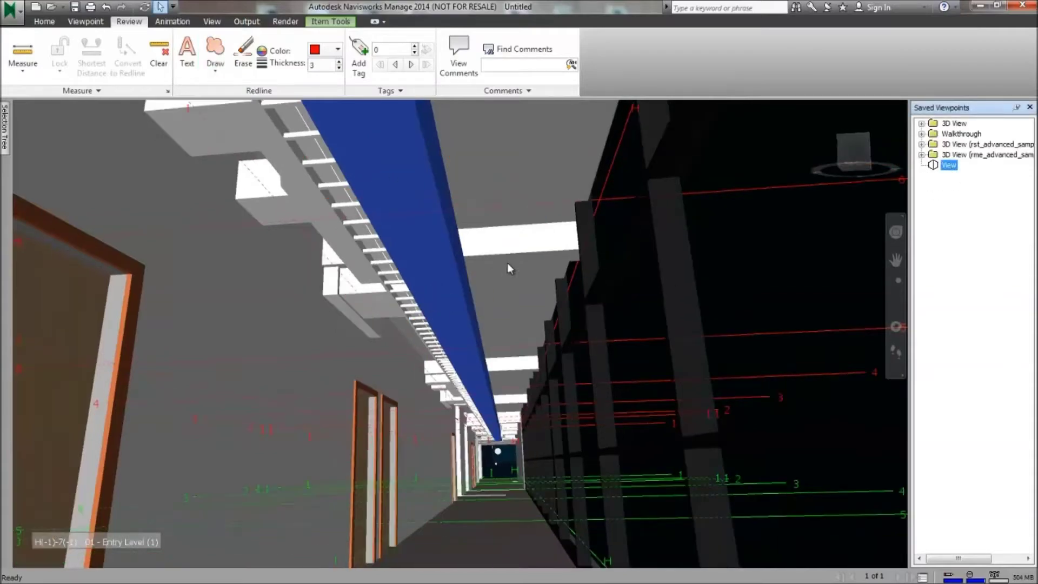
Step: Deselect the duct and return to an exterior view of the whole building
{"action": "middle_click_drag", "start_coordinate": [471, 256], "coordinate": [391, 320], "text": "shift"}
{"action": "scroll", "coordinate": [508, 340], "scroll_direction": "down", "scroll_amount": 2}
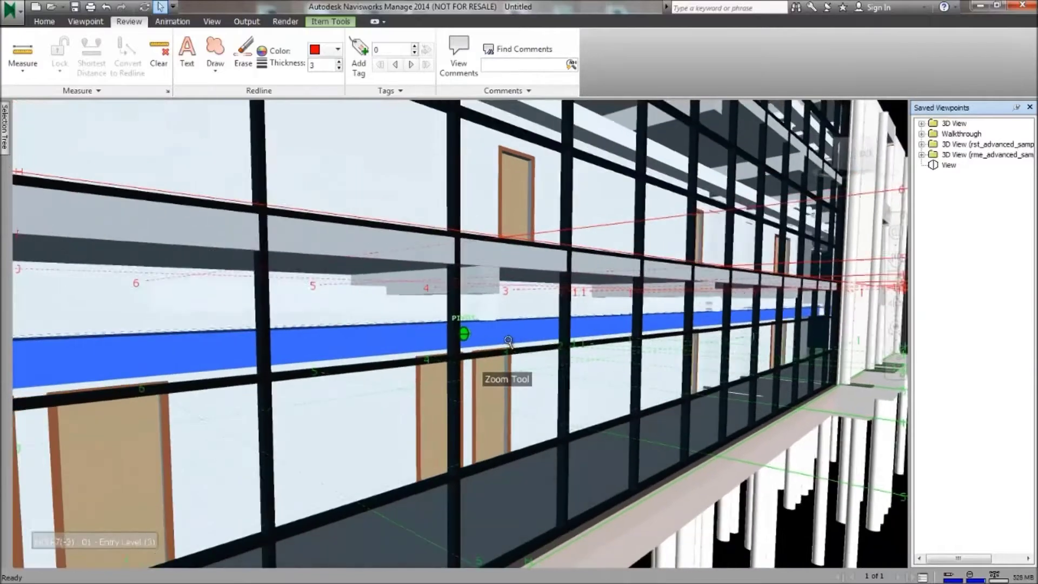
{"action": "scroll", "coordinate": [509, 341], "scroll_direction": "down", "scroll_amount": 10}
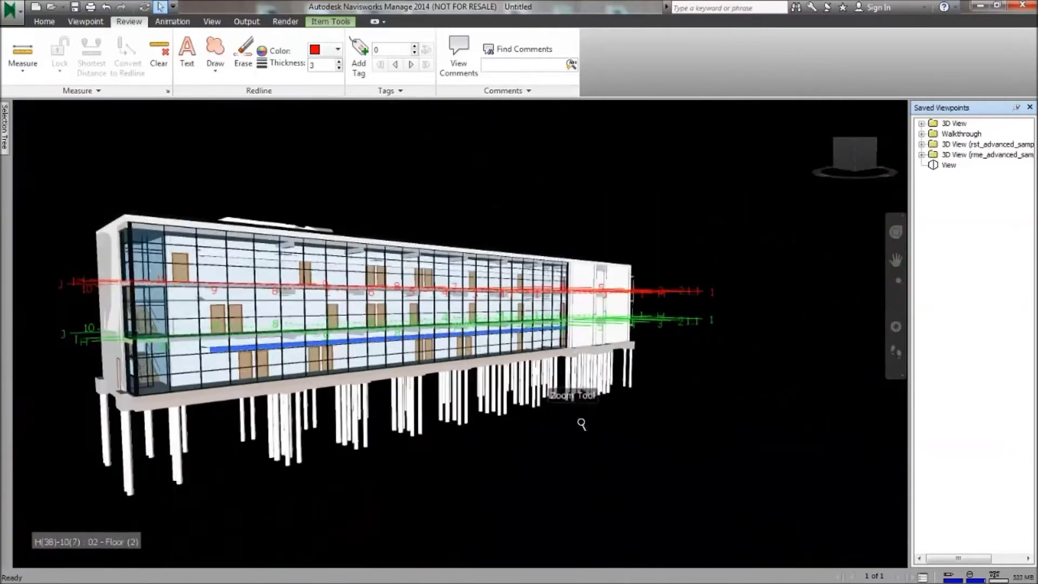
{"action": "left_click", "coordinate": [527, 193]}
{"action": "middle_click_drag", "start_coordinate": [528, 193], "coordinate": [453, 205], "text": "shift"}
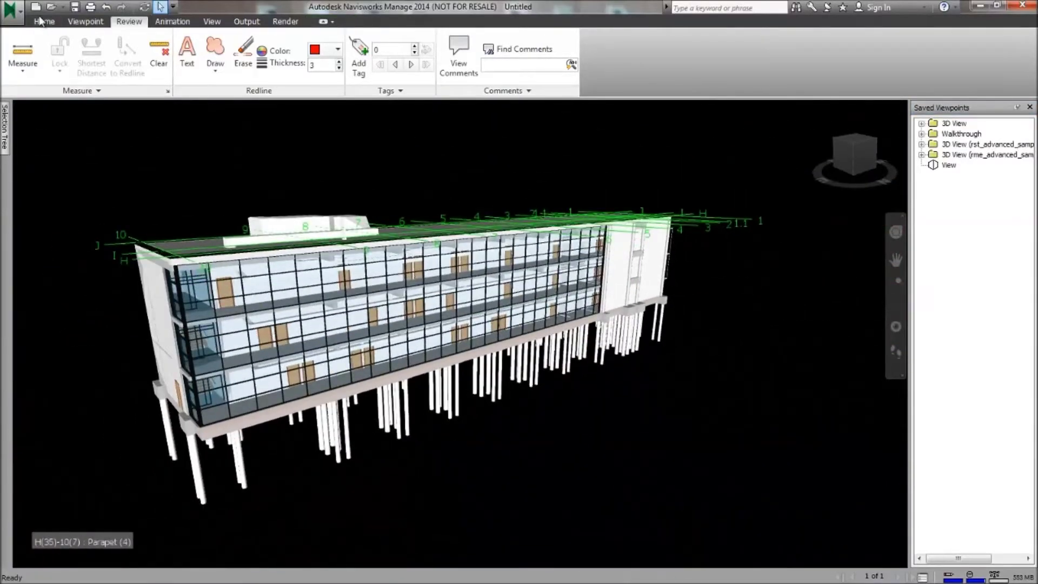
Step: Open Clash Detective in place of Saved Viewpoints and add a clash test named Mech vs Strc
{"action": "left_click", "coordinate": [41, 20]}
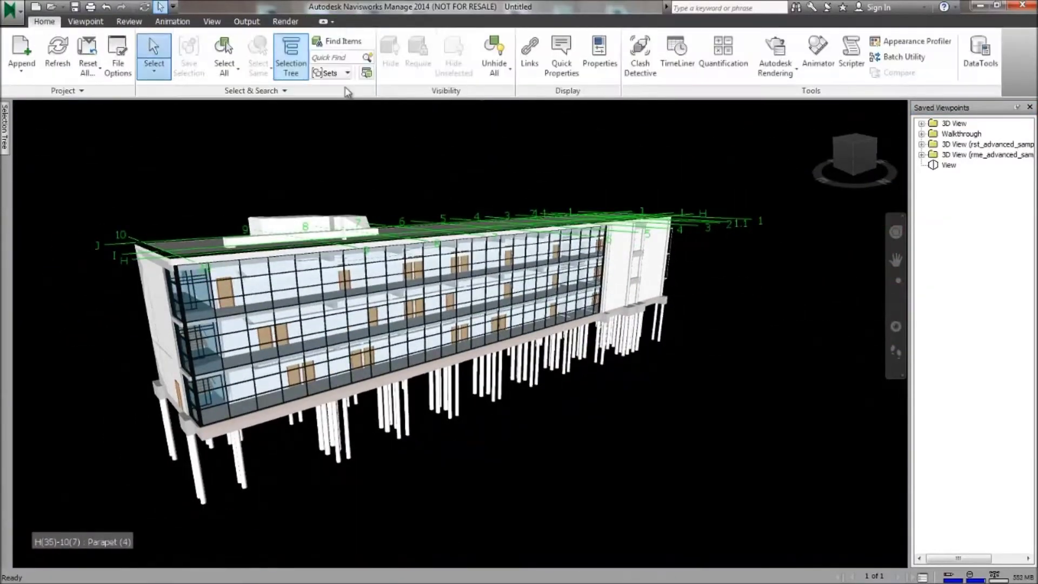
{"action": "left_click", "coordinate": [640, 59]}
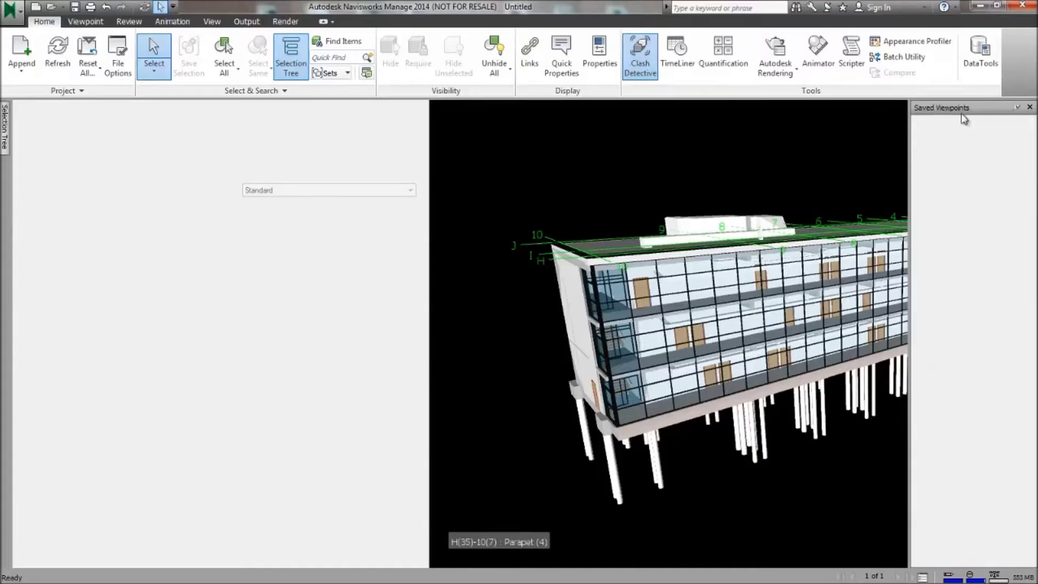
{"action": "left_click", "coordinate": [1029, 107]}
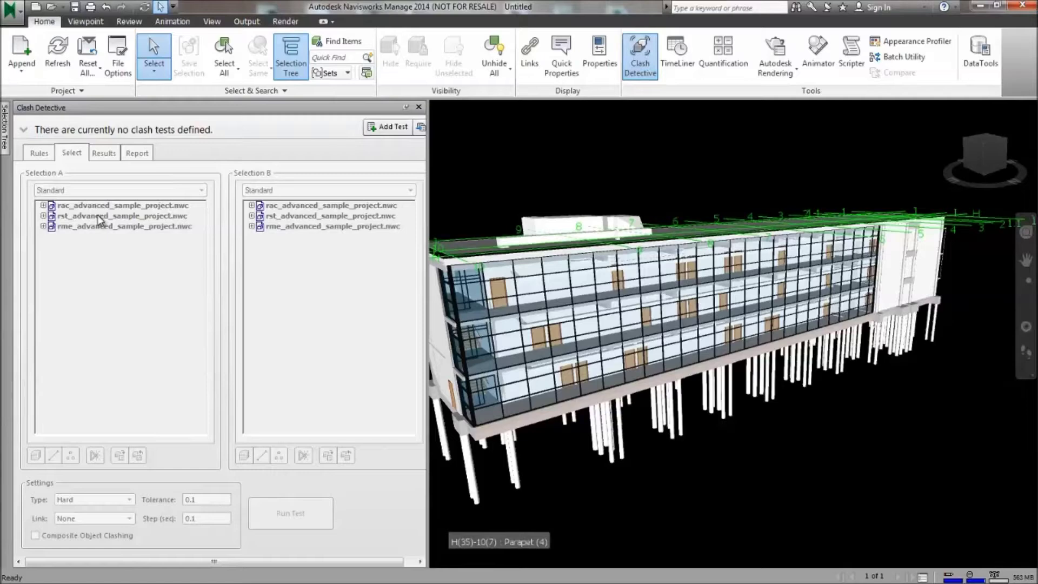
{"action": "left_click", "coordinate": [386, 127]}
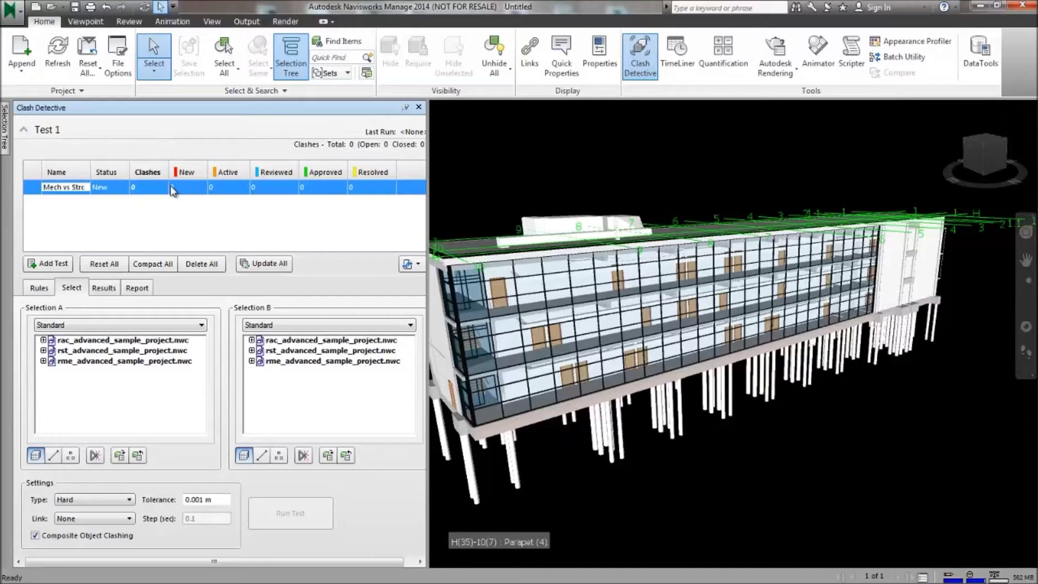
{"action": "key", "text": "Return"}
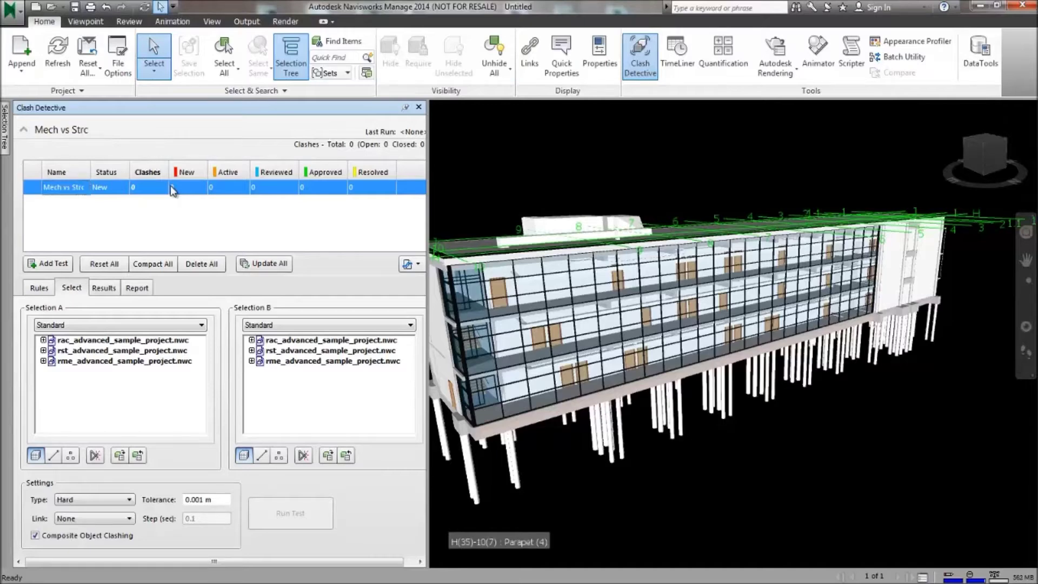
Step: Set rme_advanced_sample_project.nwc as Selection A and rst_advanced_sample_project.nwc as Selection B of the Mech vs Strc test
{"action": "left_click", "coordinate": [93, 362]}
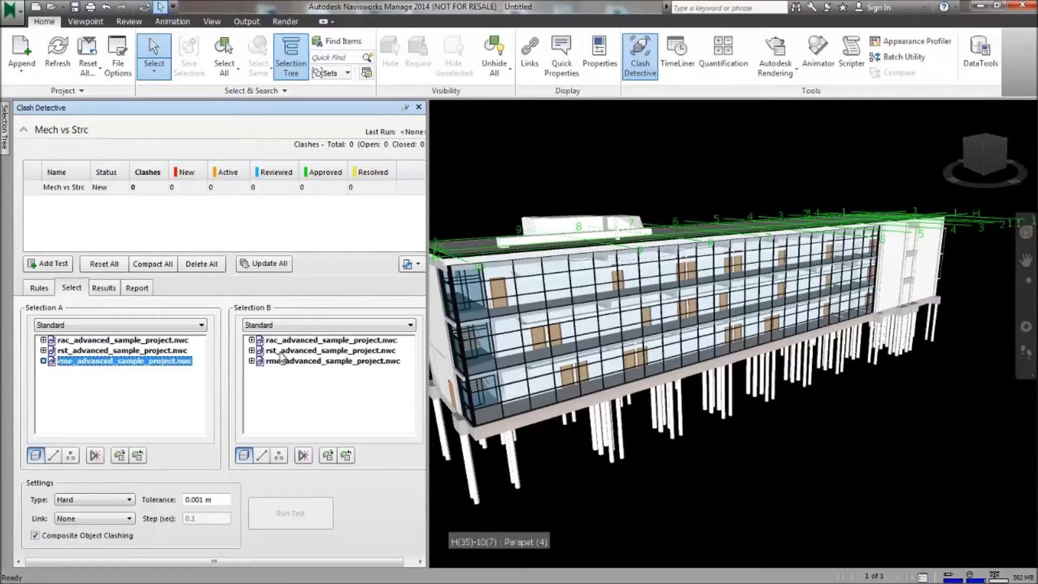
{"action": "left_click", "coordinate": [43, 362]}
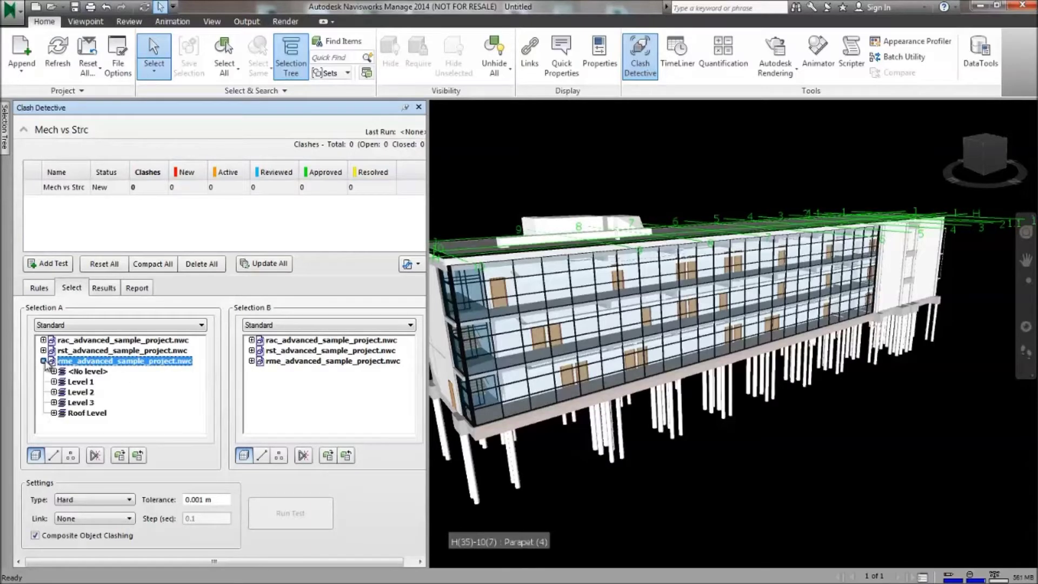
{"action": "left_click", "coordinate": [43, 362]}
{"action": "left_click", "coordinate": [252, 350]}
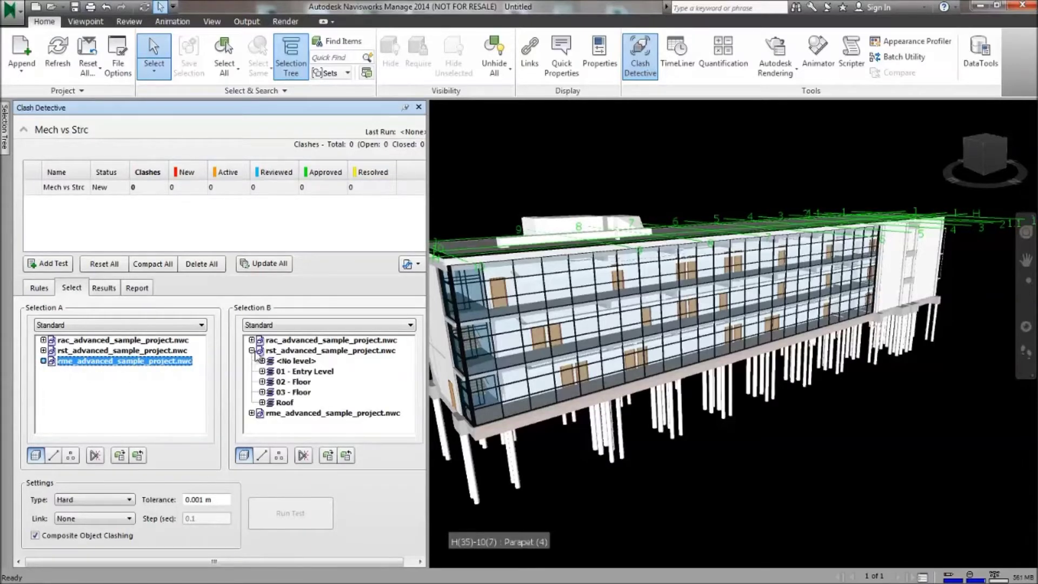
{"action": "left_click", "coordinate": [251, 350]}
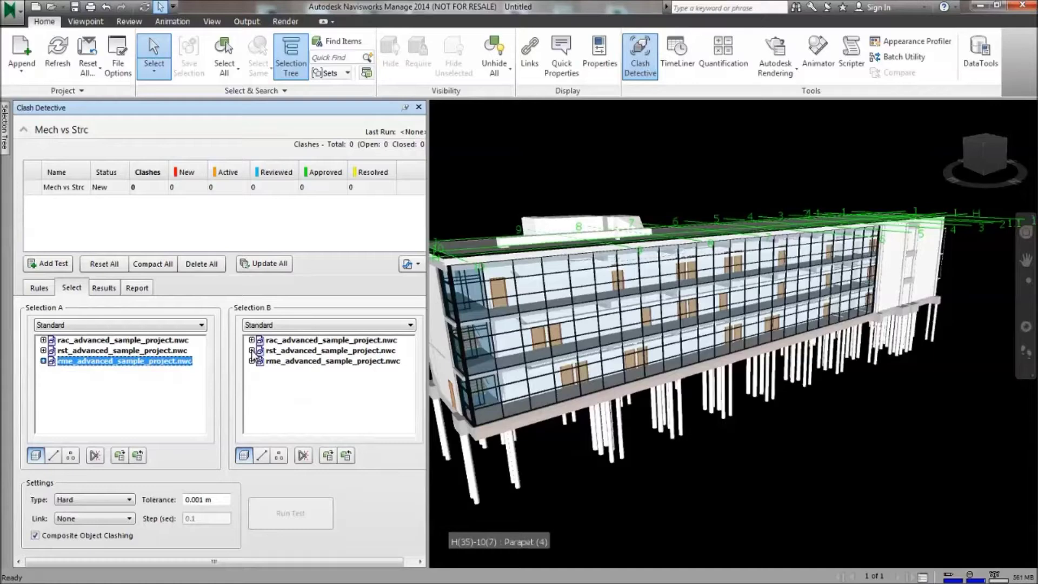
{"action": "left_click", "coordinate": [291, 353]}
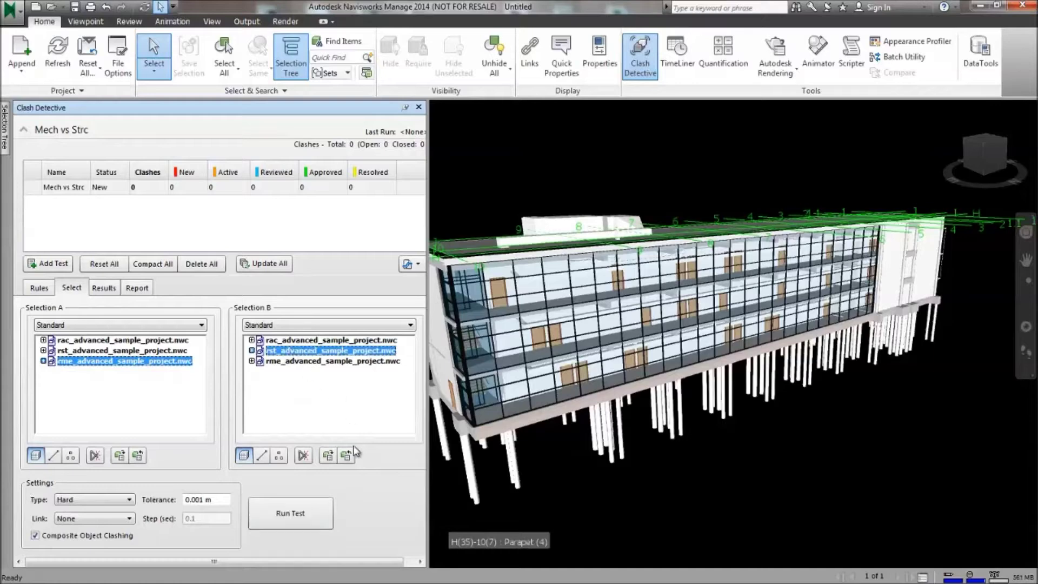
Step: Keep the clash type at Hard and run the Mech vs Strc test
{"action": "left_click", "coordinate": [126, 503]}
{"action": "left_click", "coordinate": [131, 502]}
{"action": "left_click", "coordinate": [314, 521]}
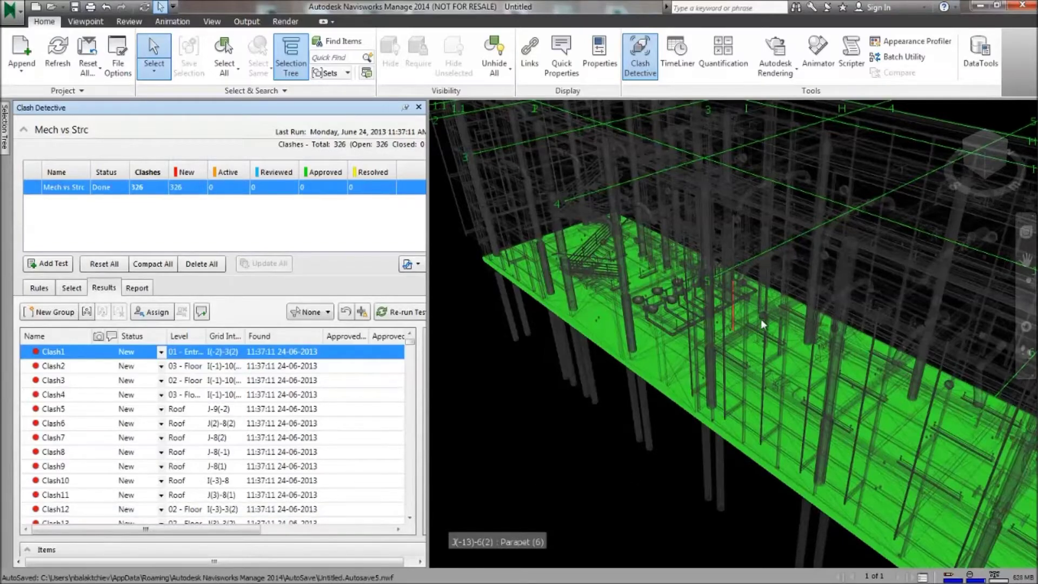
Step: Review the clash results one after another in the model from Clash2 through Clash15
{"action": "left_click", "coordinate": [109, 371]}
{"action": "key", "text": "Down"}
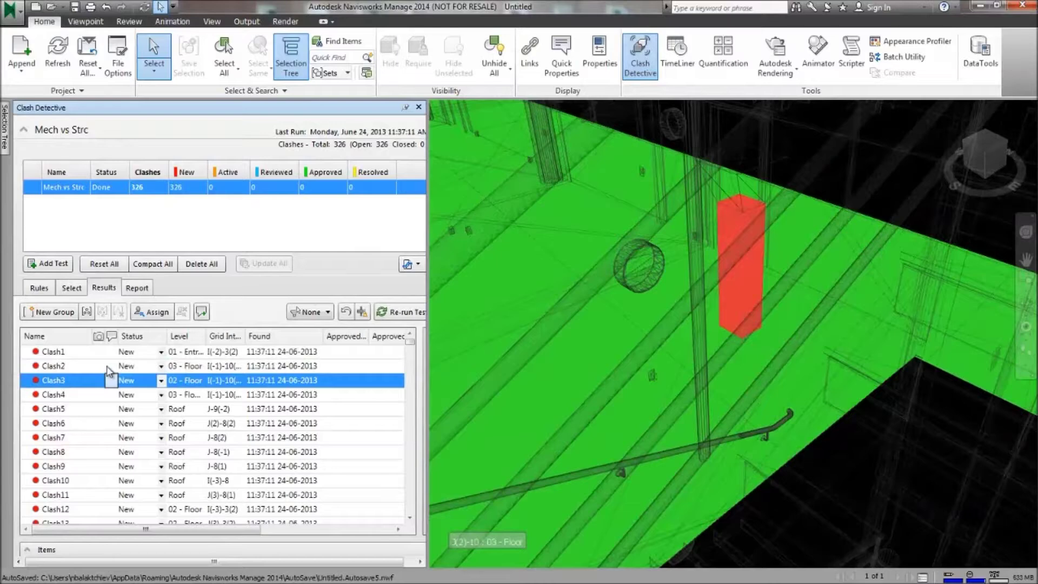
{"action": "key", "text": "Down"}
{"action": "key", "text": "Down"}
{"action": "key", "text": "Down"}
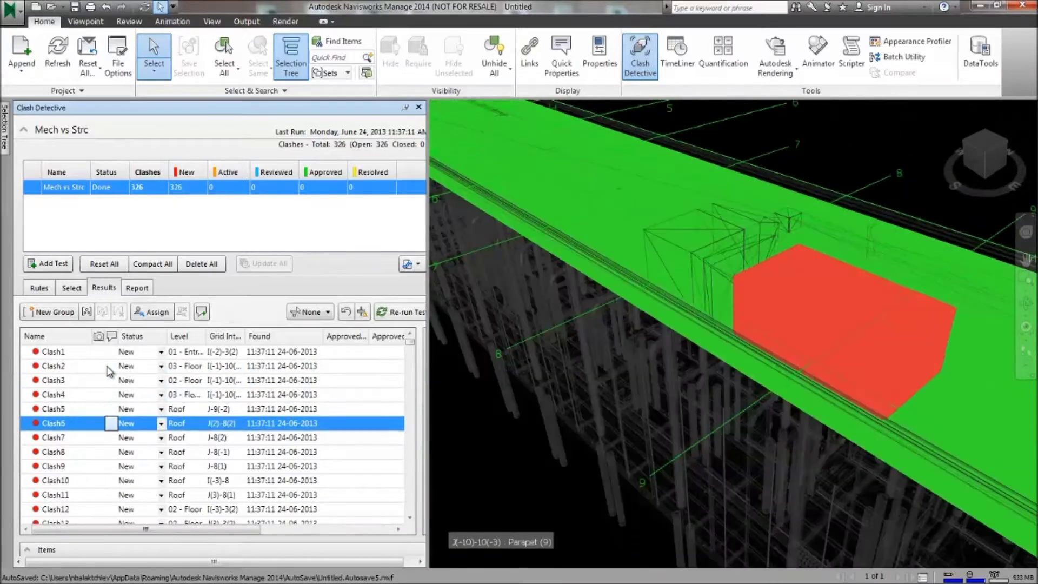
{"action": "key", "text": "Down"}
{"action": "key", "text": "Down"}
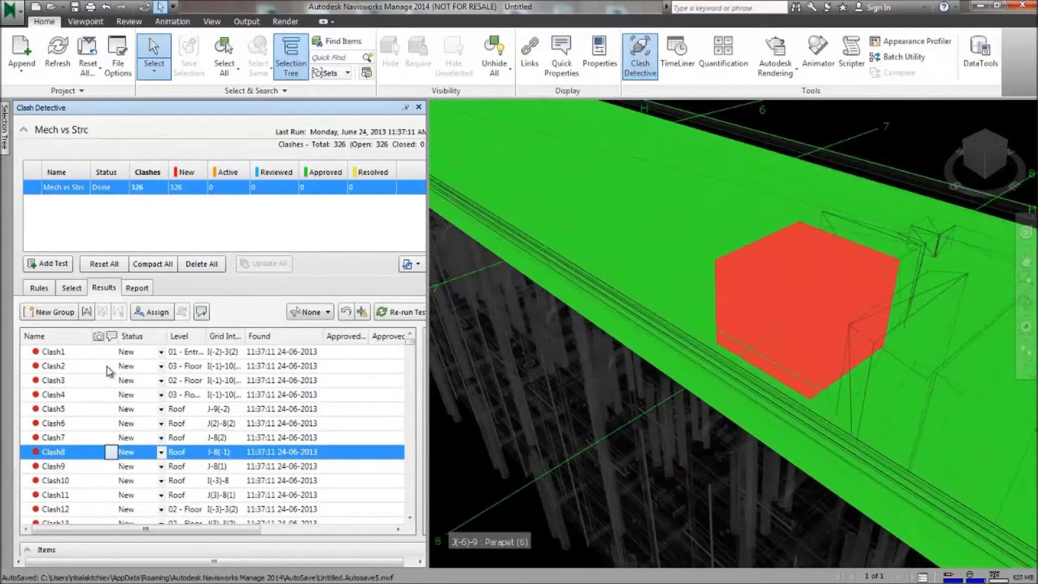
{"action": "key", "text": "Down"}
{"action": "key", "text": "Down"}
{"action": "key", "text": "Down"}
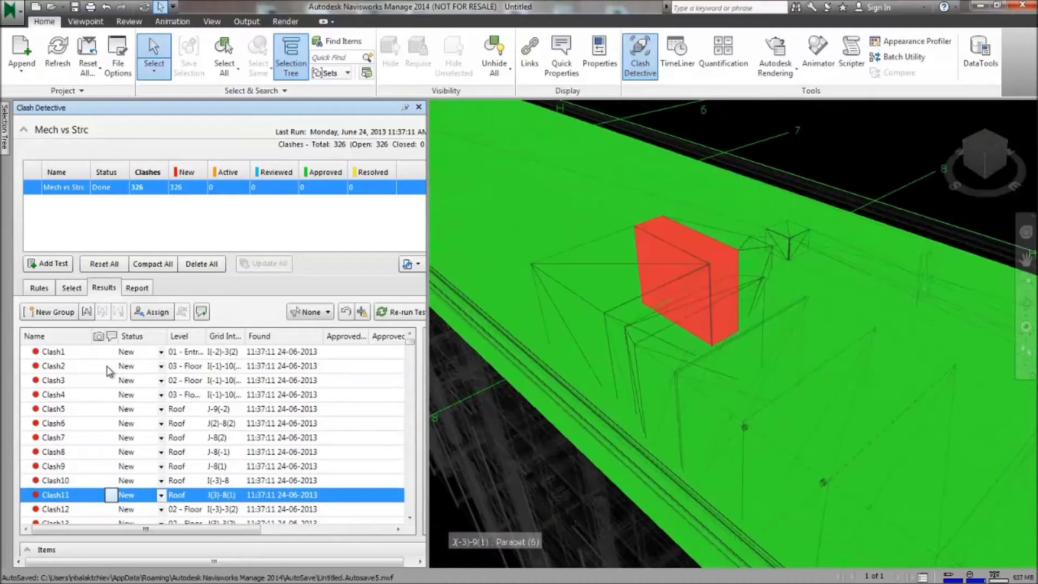
{"action": "key", "text": "Down"}
{"action": "key", "text": "Down"}
{"action": "key", "text": "Down"}
{"action": "key", "text": "Down"}
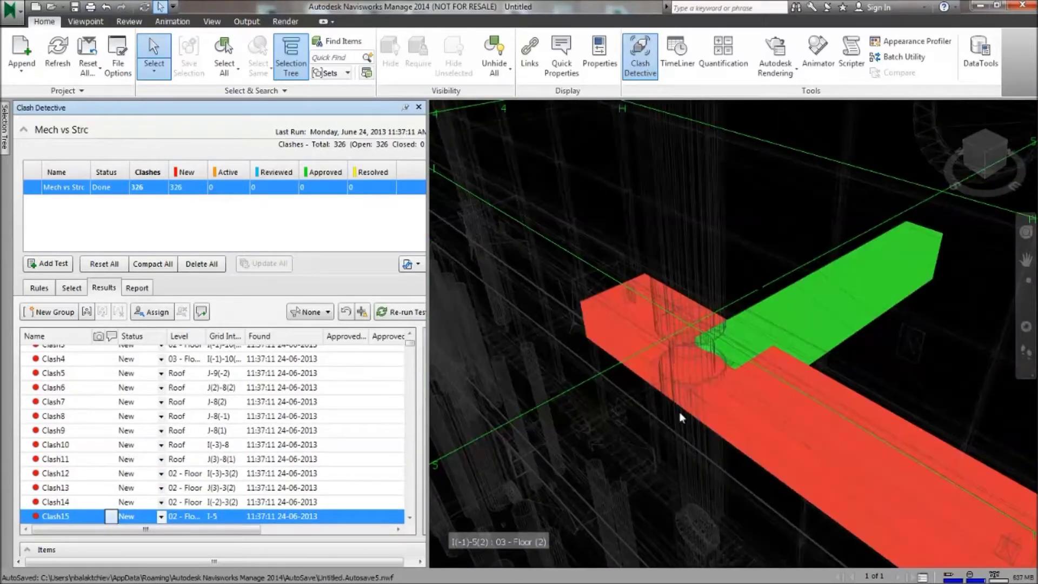
Step: Examine from several angles where the red and green elements of Clash15 intersect
{"action": "middle_click_drag", "start_coordinate": [682, 417], "coordinate": [559, 389], "text": "shift"}
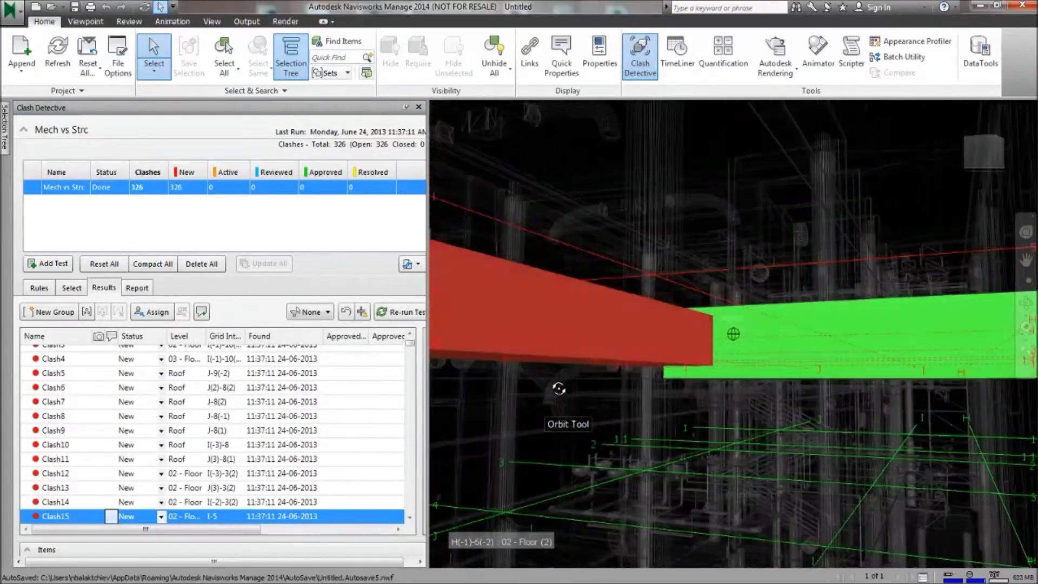
{"action": "scroll", "coordinate": [601, 352], "scroll_direction": "down", "scroll_amount": 2}
{"action": "middle_click_drag", "start_coordinate": [718, 318], "coordinate": [679, 394], "text": "shift"}
{"action": "scroll", "coordinate": [643, 474], "scroll_direction": "up", "scroll_amount": 1}
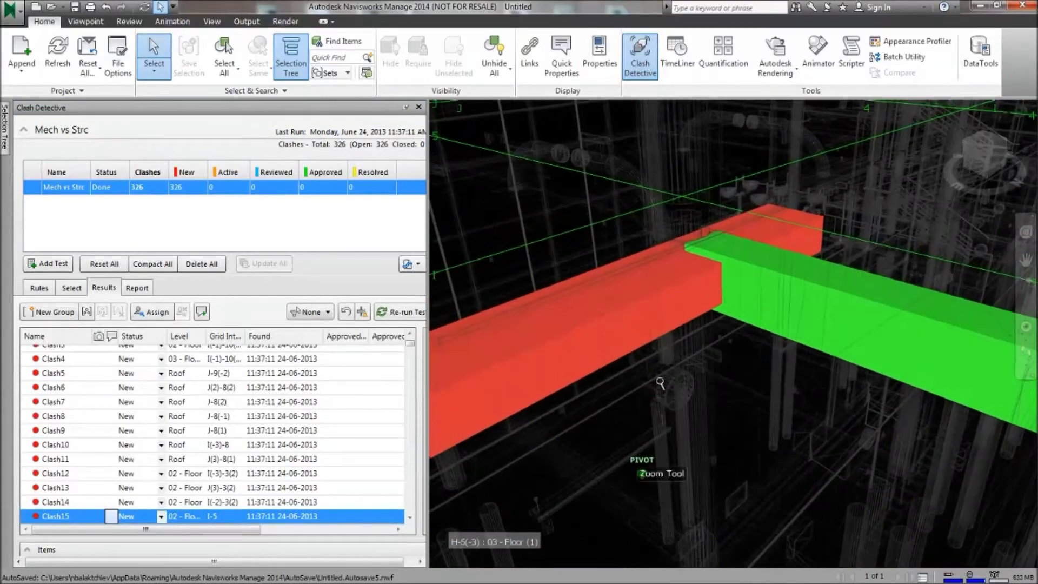
{"action": "left_click", "coordinate": [658, 307]}
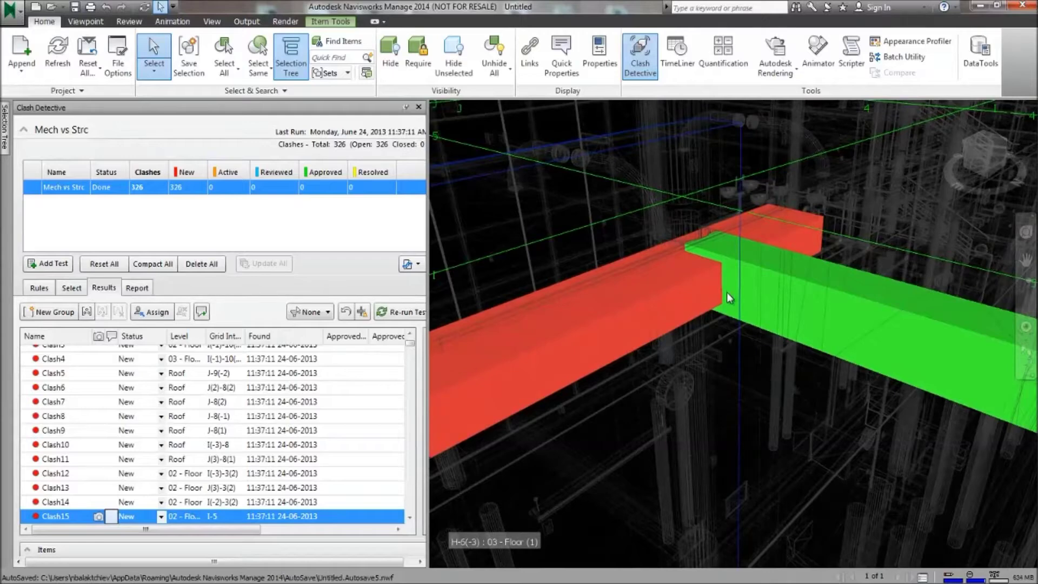
{"action": "middle_click_drag", "start_coordinate": [726, 296], "coordinate": [705, 361]}
{"action": "scroll", "coordinate": [714, 341], "scroll_direction": "down", "scroll_amount": 3}
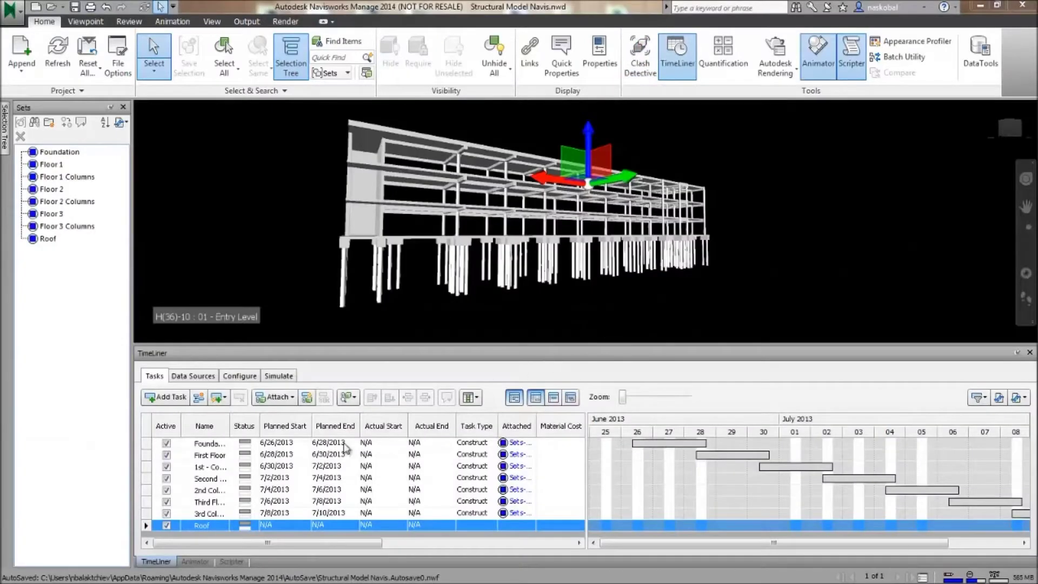
Step: Check which elements the sets from Foundation through Floor 3 Columns contain by highlighting each one in the structural model
{"action": "mouse_move", "coordinate": [230, 543]}
{"action": "left_mouse_down"}
{"action": "mouse_move", "coordinate": [413, 549]}
{"action": "mouse_move", "coordinate": [231, 545]}
{"action": "left_mouse_up"}
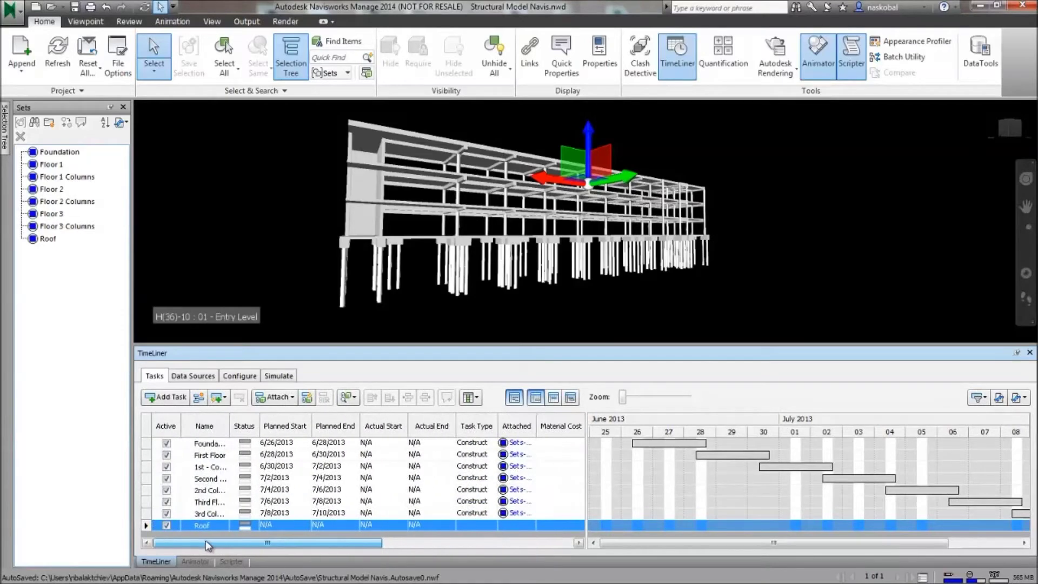
{"action": "left_click", "coordinate": [56, 155]}
{"action": "left_click", "coordinate": [52, 164]}
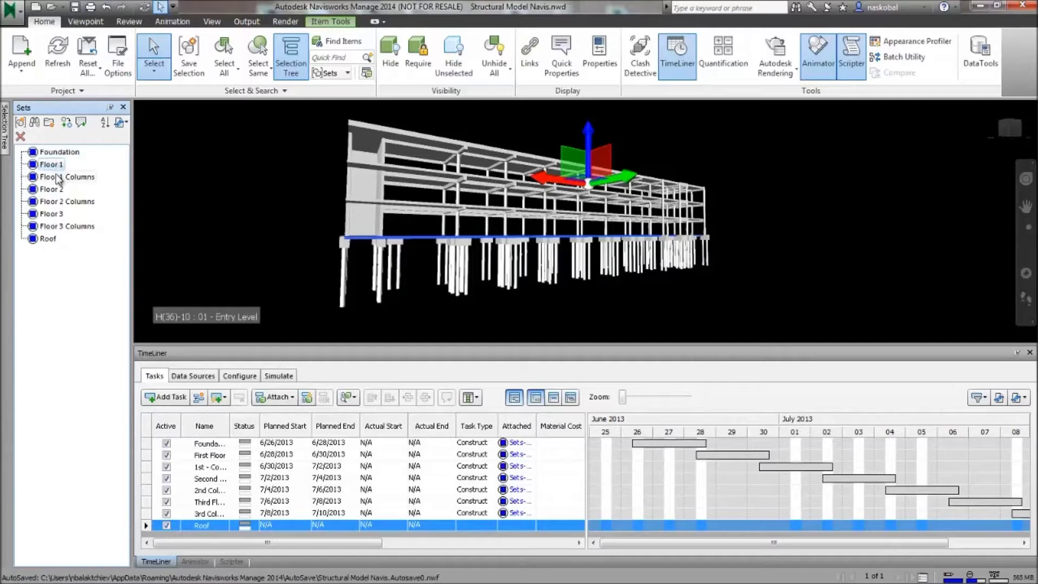
{"action": "left_click", "coordinate": [58, 179]}
{"action": "left_click", "coordinate": [58, 191]}
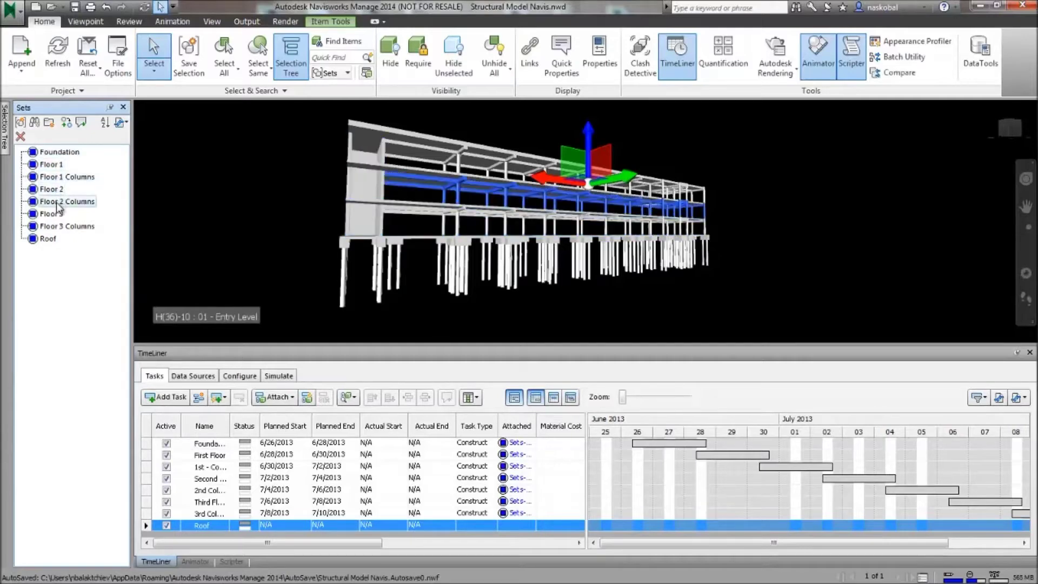
{"action": "left_click", "coordinate": [57, 214]}
{"action": "left_click", "coordinate": [59, 227]}
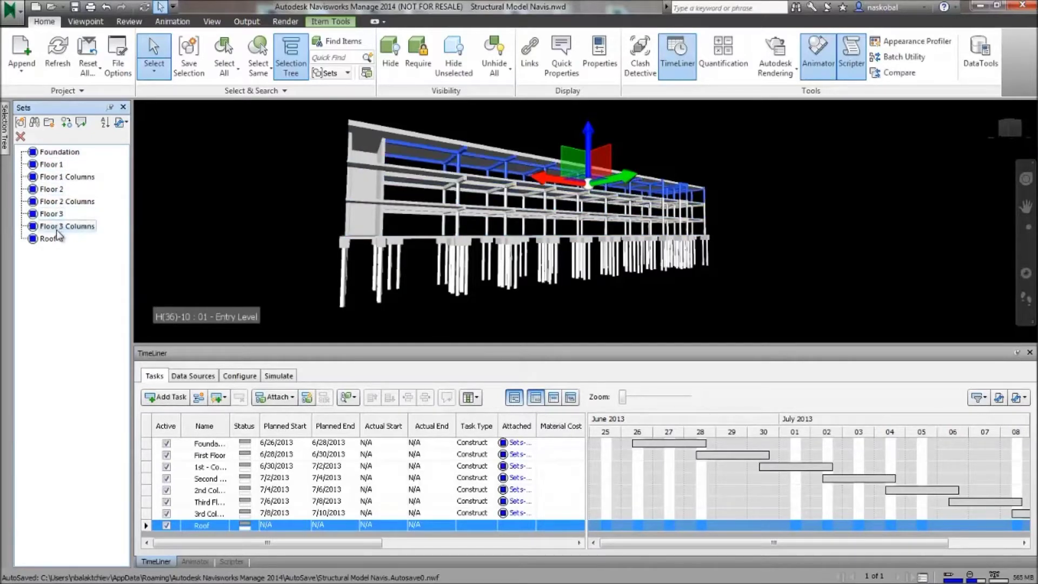
Step: Select the Roof set and add a new scene after Scene 7 in the Animator
{"action": "left_click", "coordinate": [53, 240]}
{"action": "left_click_drag", "start_coordinate": [652, 546], "coordinate": [609, 542]}
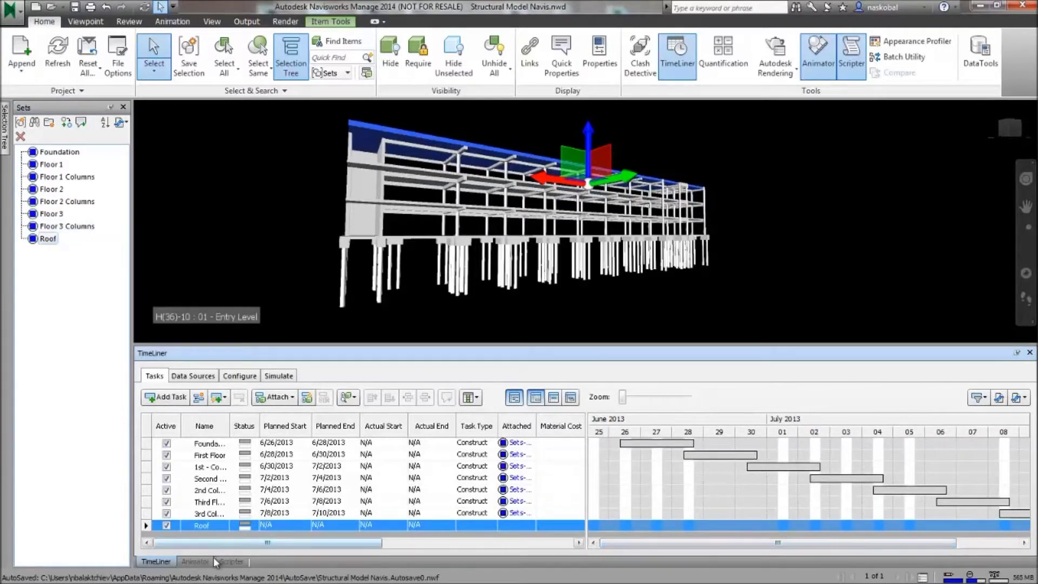
{"action": "left_click", "coordinate": [196, 562]}
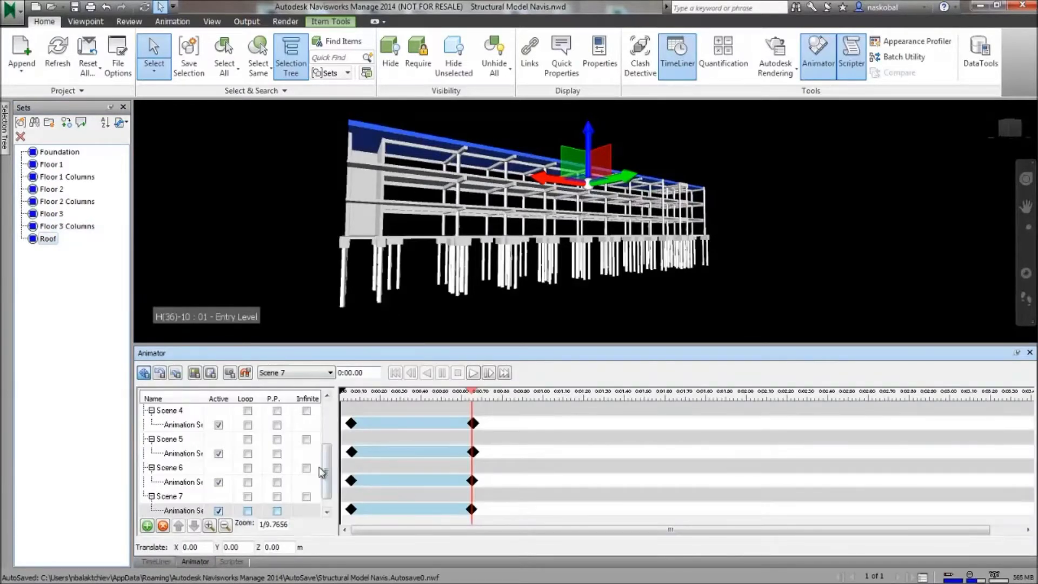
{"action": "left_click", "coordinate": [324, 484]}
{"action": "left_click", "coordinate": [147, 526]}
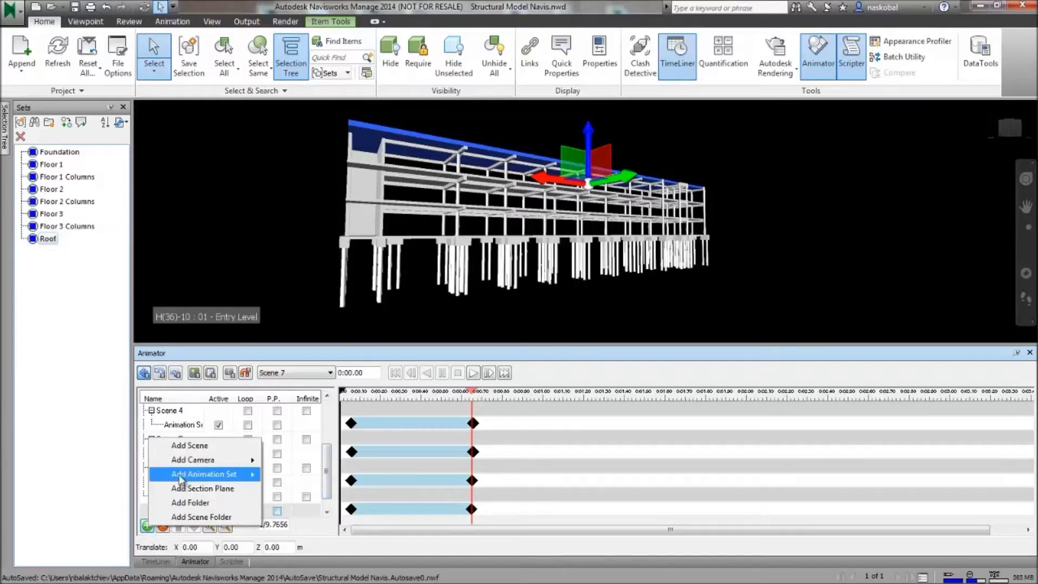
{"action": "left_click", "coordinate": [184, 450]}
{"action": "left_click_drag", "start_coordinate": [327, 474], "coordinate": [324, 488]}
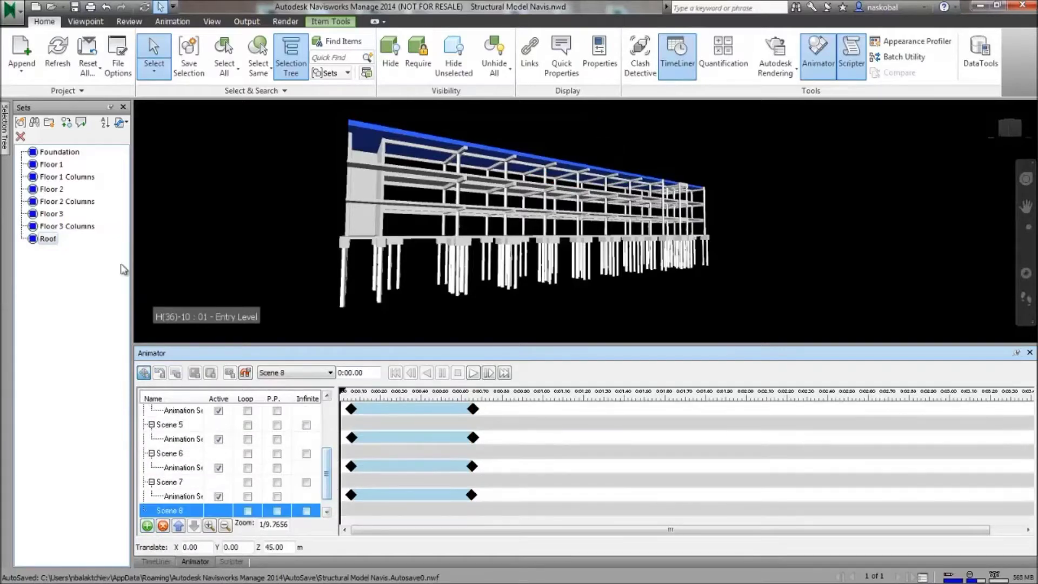
Step: Add an animation set to the new scene from the current roof selection
{"action": "left_click", "coordinate": [72, 268]}
{"action": "left_click", "coordinate": [176, 510]}
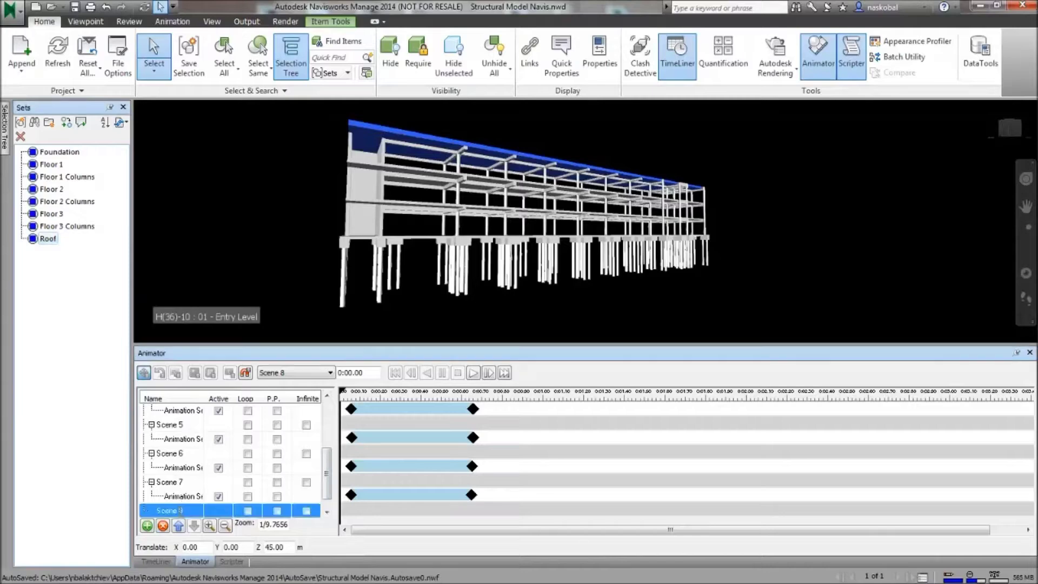
{"action": "right_click", "coordinate": [177, 513]}
{"action": "left_click", "coordinate": [147, 509]}
{"action": "left_click", "coordinate": [152, 513]}
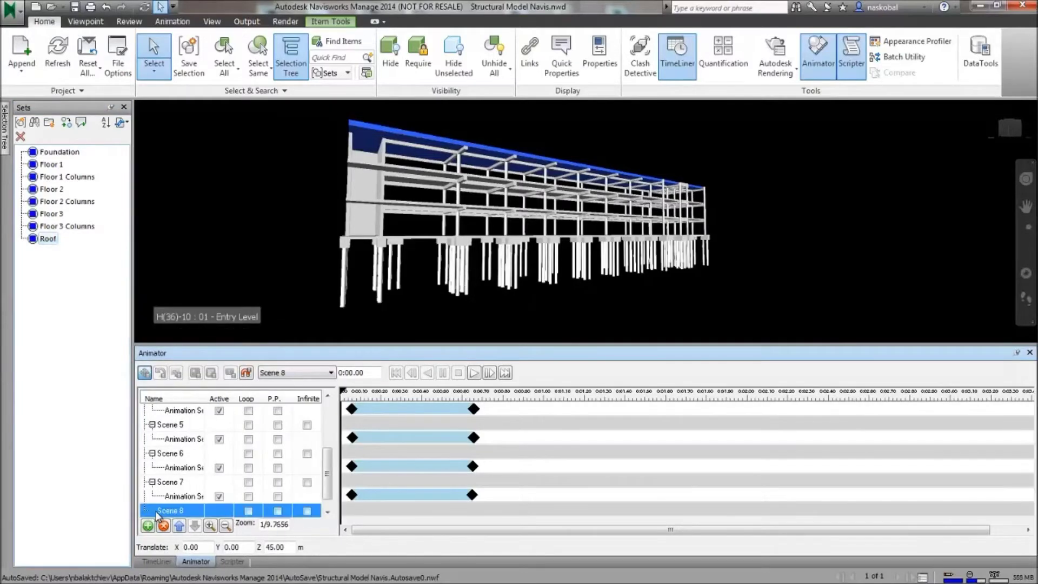
{"action": "right_click", "coordinate": [157, 512]}
{"action": "mouse_move", "coordinate": [216, 355]}
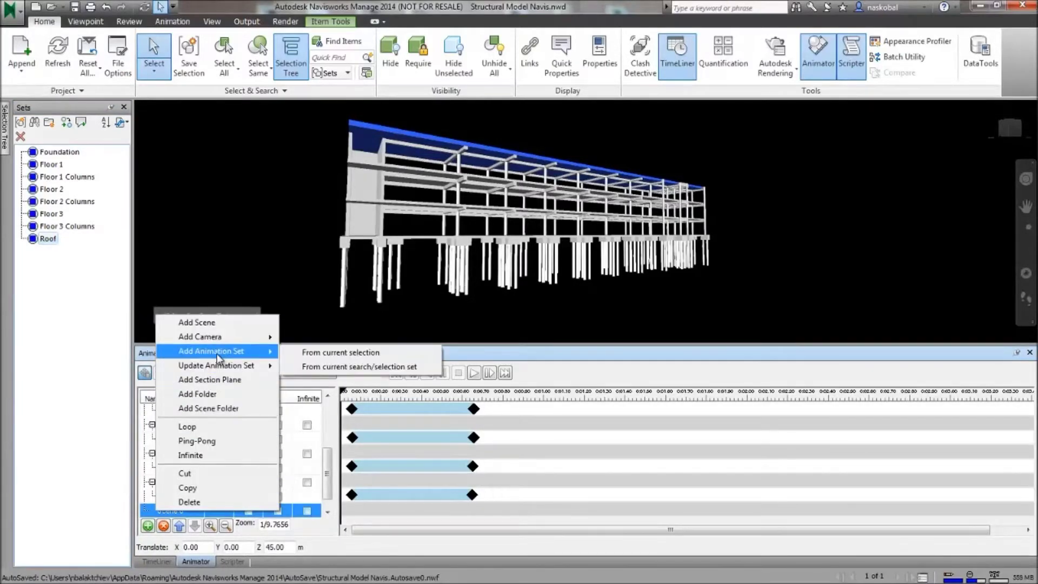
{"action": "left_click", "coordinate": [312, 354]}
{"action": "left_click_drag", "start_coordinate": [327, 474], "coordinate": [327, 504]}
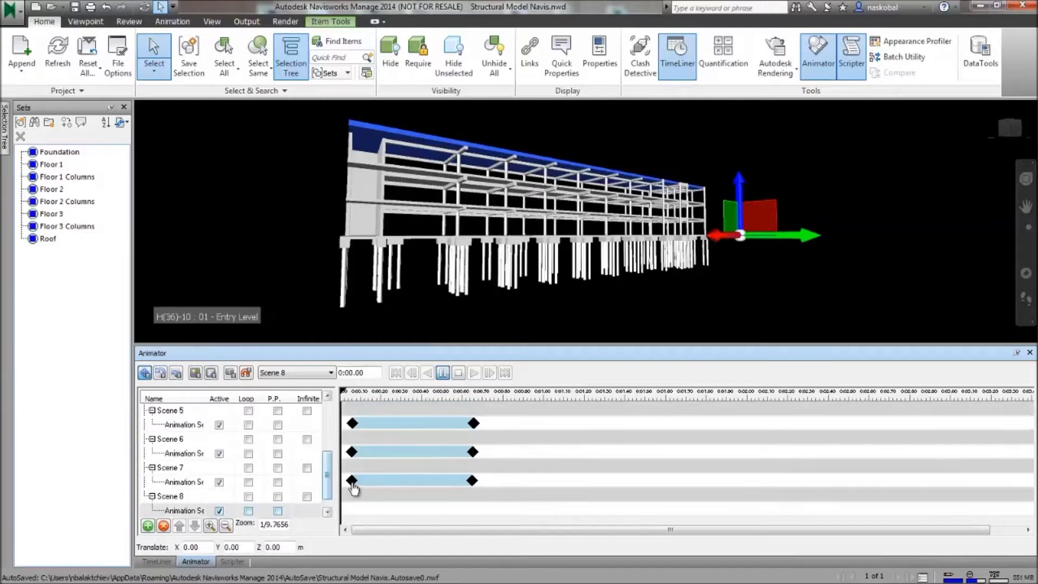
Step: Copy the starting keyframe of Scene 7 and paste it at the same time in the roof scene's animation set
{"action": "left_click", "coordinate": [352, 482]}
{"action": "right_click", "coordinate": [356, 486]}
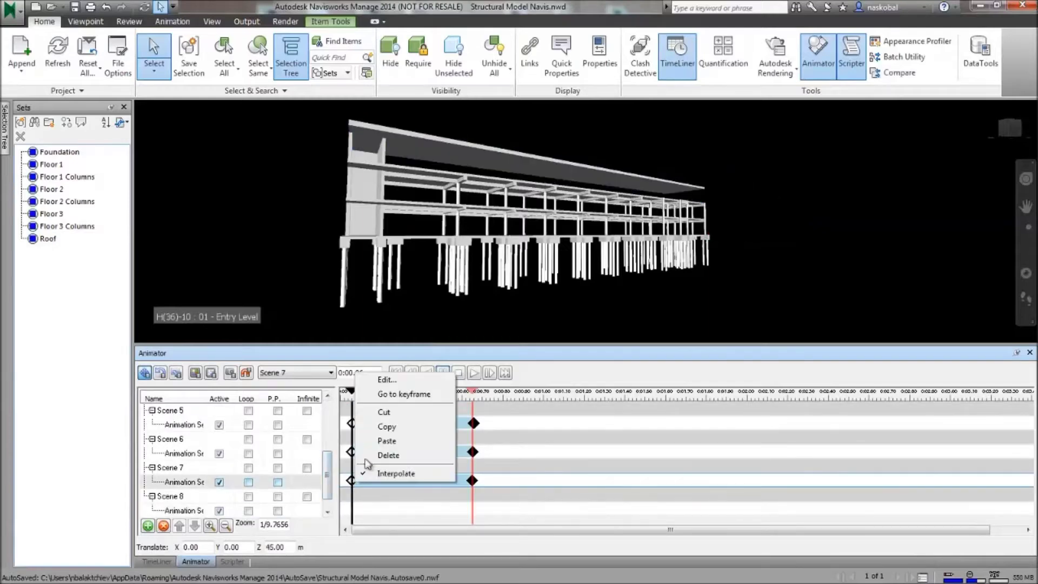
{"action": "left_click", "coordinate": [381, 429]}
{"action": "right_click", "coordinate": [354, 512]}
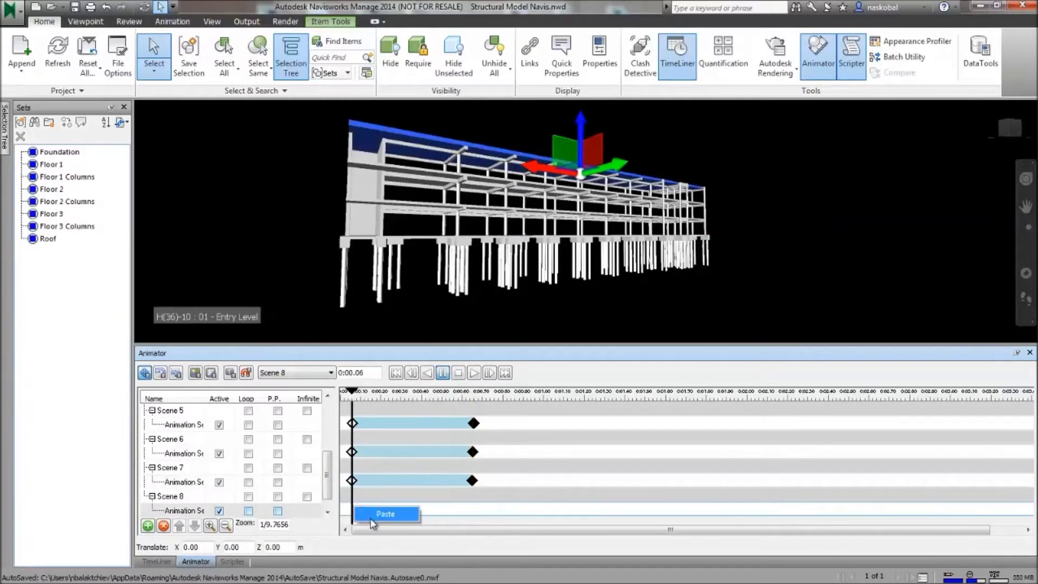
{"action": "left_click", "coordinate": [385, 514]}
Step: Copy the ending keyframe of Scene 7 at 0:00.65 and paste it at the same time in the roof scene's animation set
{"action": "left_click", "coordinate": [471, 481]}
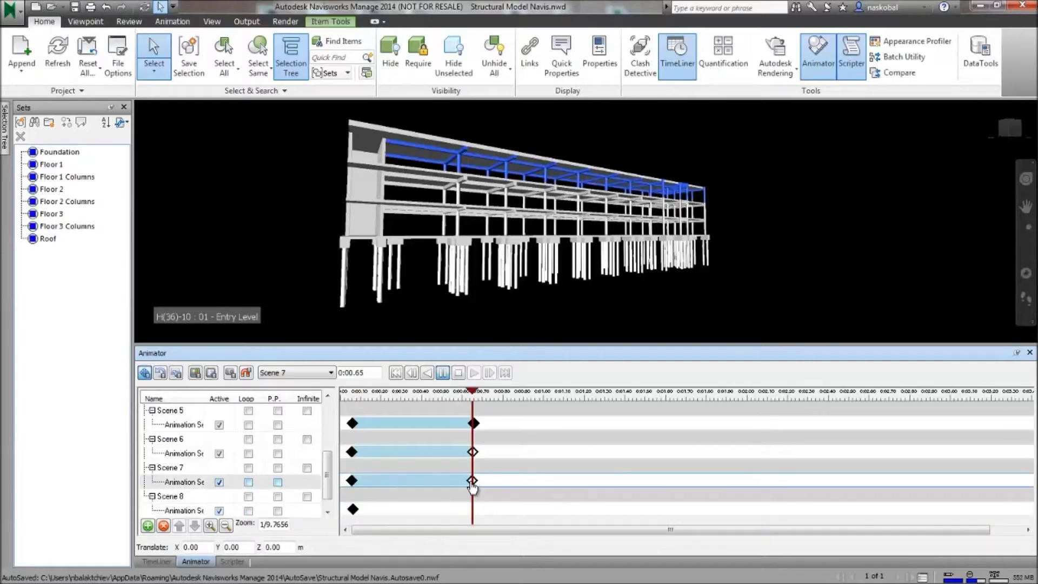
{"action": "right_click", "coordinate": [472, 483]}
{"action": "left_click", "coordinate": [491, 427]}
{"action": "right_click", "coordinate": [472, 512]}
{"action": "left_click", "coordinate": [485, 532]}
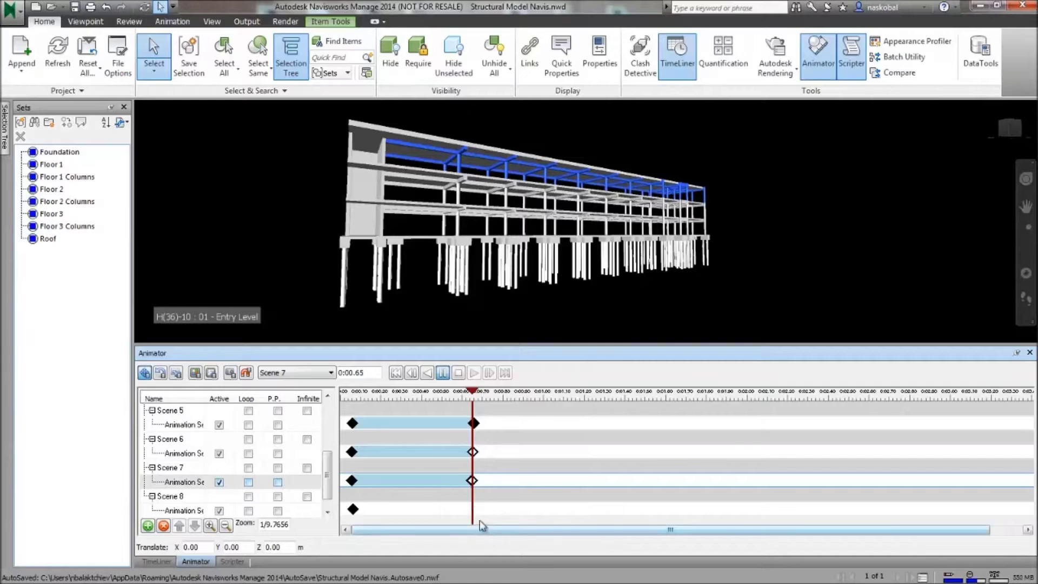
{"action": "right_click", "coordinate": [475, 517]}
{"action": "left_click", "coordinate": [487, 535]}
{"action": "left_click", "coordinate": [490, 519]}
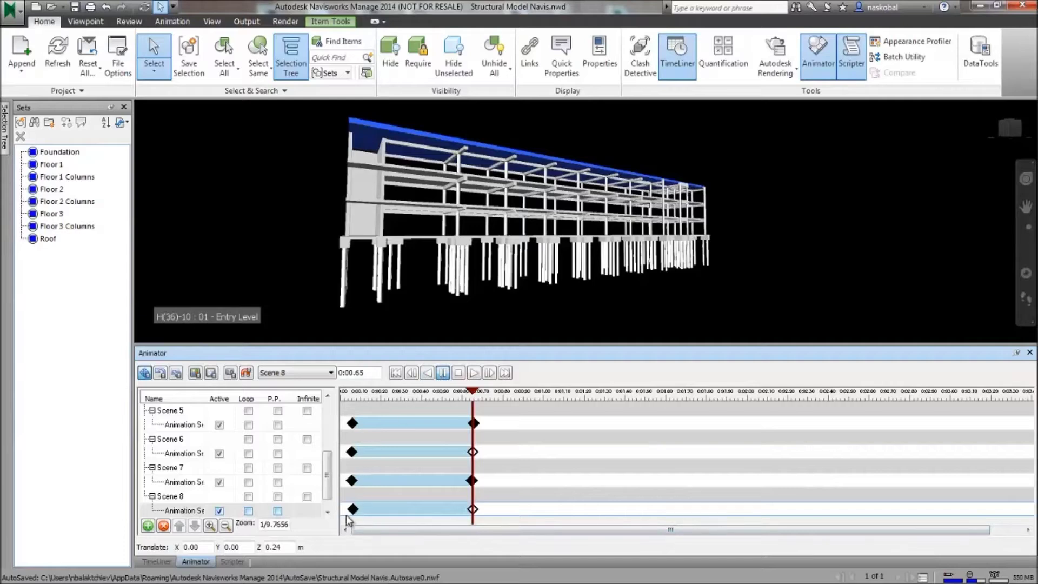
Step: Play the roof scene's animation from the start and return to the TimeLiner tasks
{"action": "left_click_drag", "start_coordinate": [472, 398], "coordinate": [330, 412]}
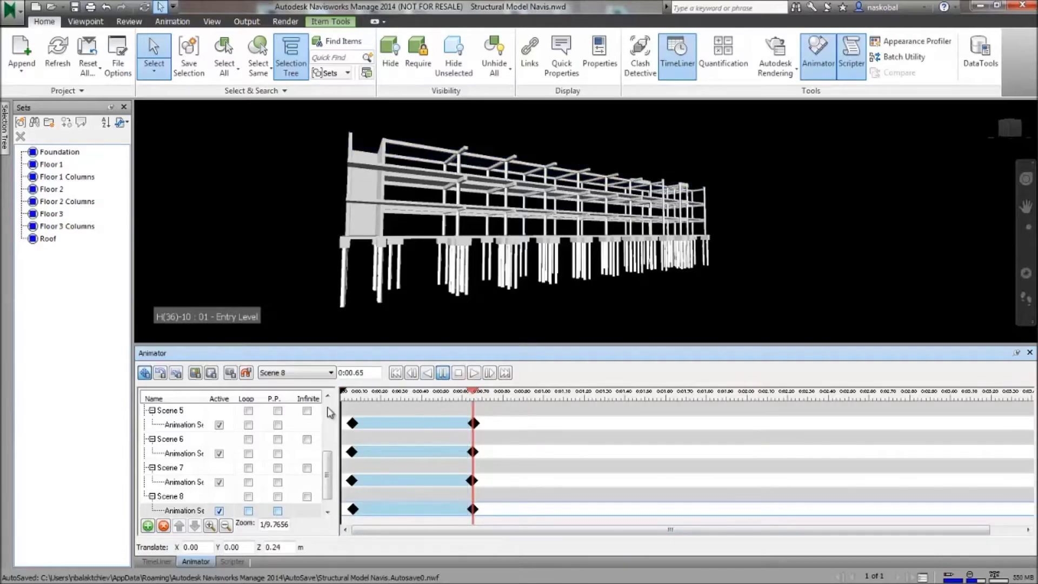
{"action": "left_click", "coordinate": [460, 373]}
{"action": "left_click", "coordinate": [473, 373]}
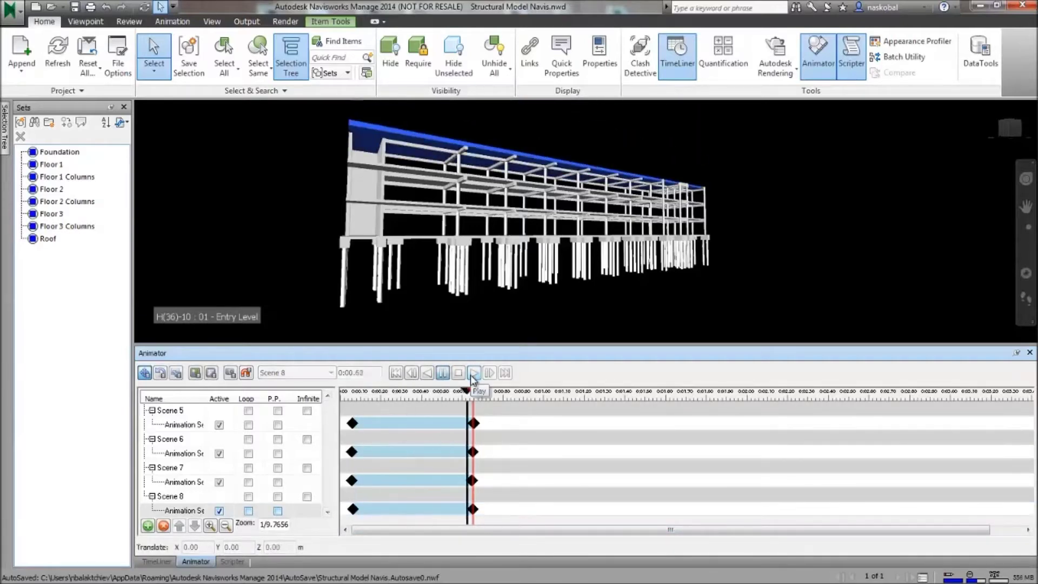
{"action": "left_click", "coordinate": [155, 560]}
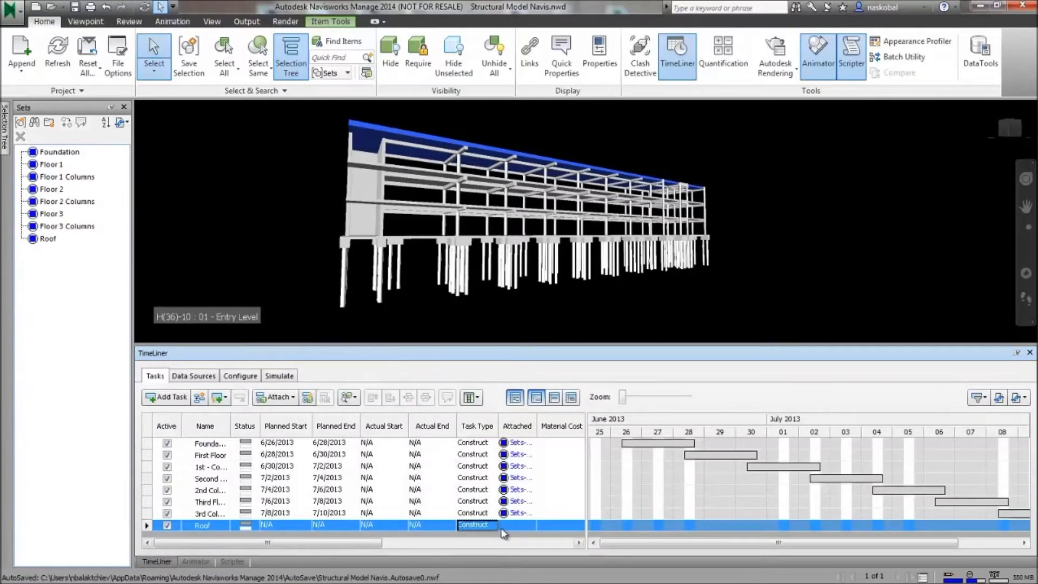
Step: Attach the Roof selection set to the Roof task in the TimeLiner schedule
{"action": "left_click", "coordinate": [47, 239]}
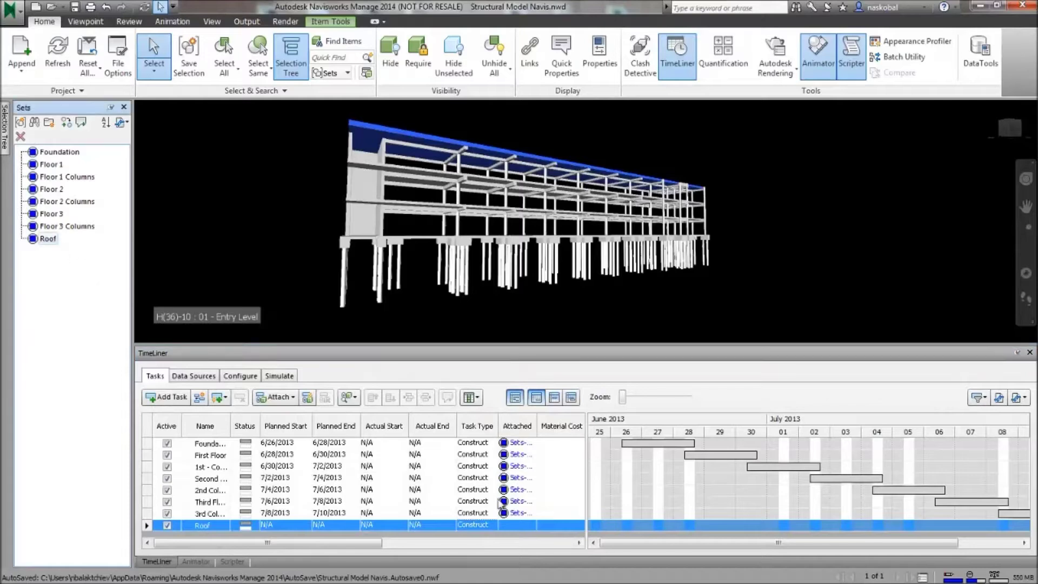
{"action": "left_click", "coordinate": [518, 526]}
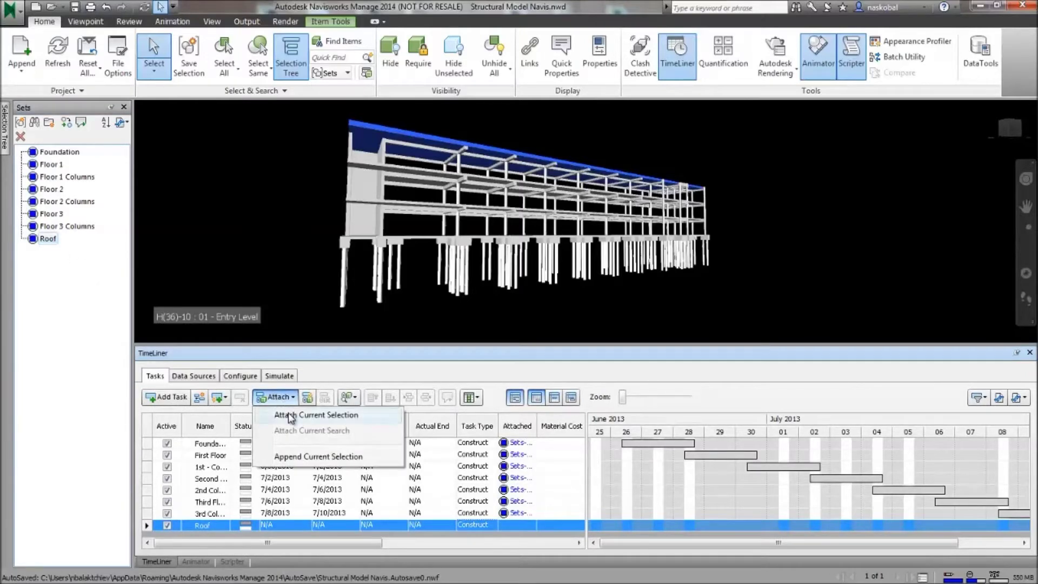
{"action": "left_click", "coordinate": [288, 414]}
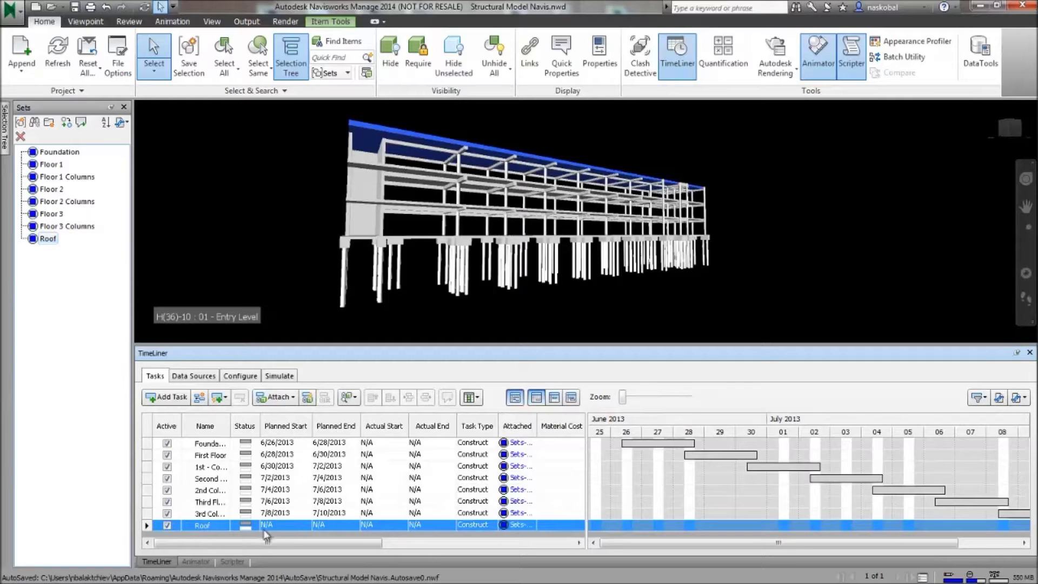
Step: Assign the Scene 8 animation to the Roof task in the TimeLiner schedule
{"action": "left_click_drag", "start_coordinate": [265, 542], "coordinate": [436, 545]}
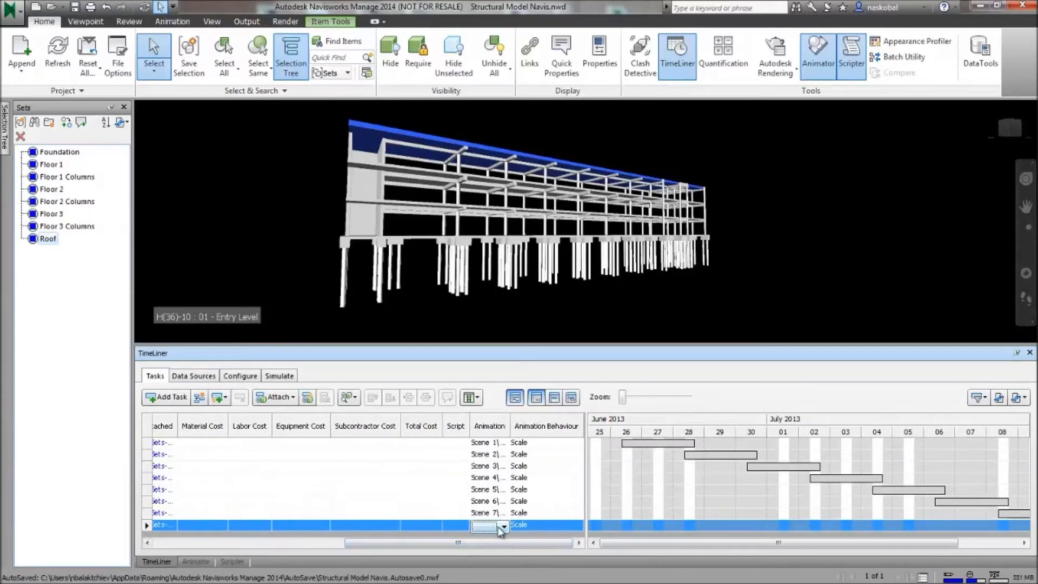
{"action": "left_click", "coordinate": [501, 530]}
{"action": "left_click", "coordinate": [498, 517]}
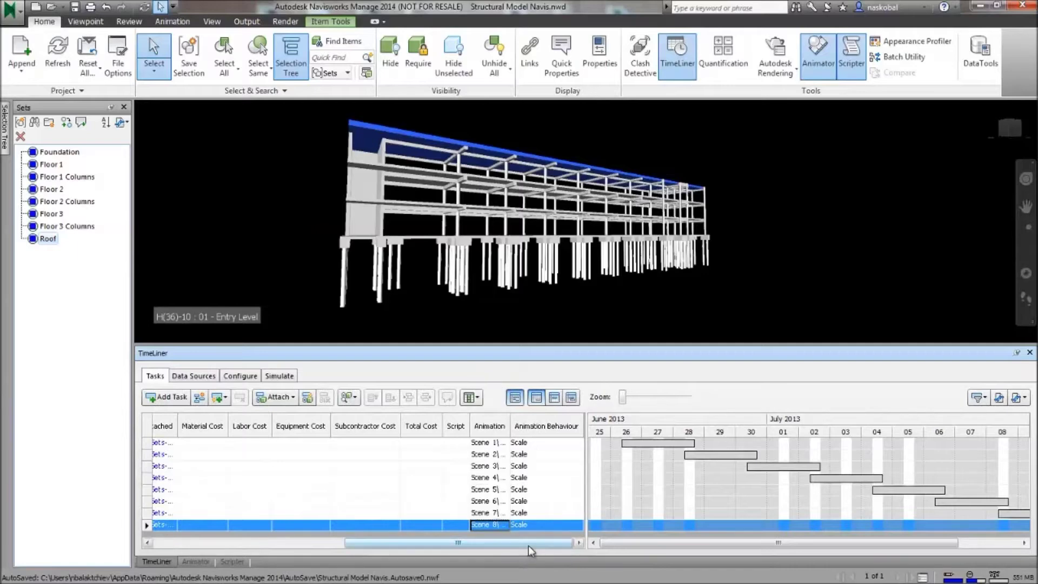
{"action": "left_click_drag", "start_coordinate": [528, 544], "coordinate": [294, 540]}
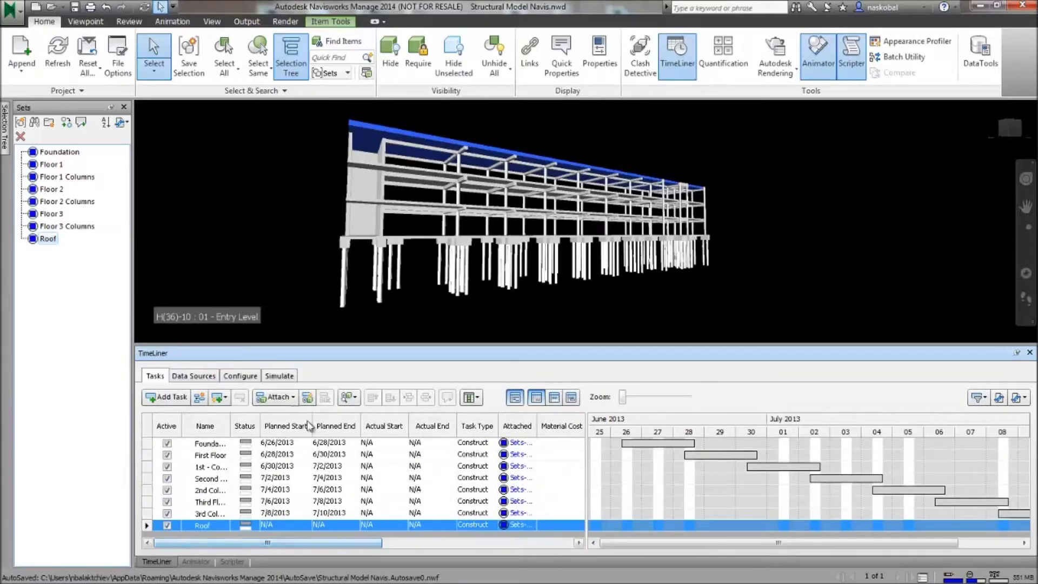
Step: Check the simulation settings, play the construction simulation through, and return to the task list
{"action": "left_click", "coordinate": [279, 377]}
{"action": "left_click", "coordinate": [260, 419]}
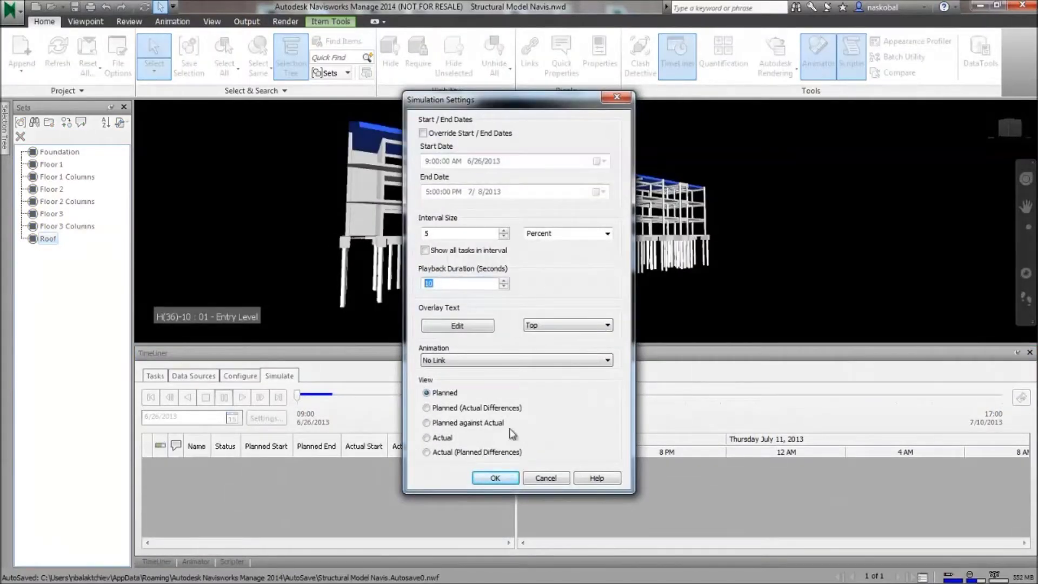
{"action": "left_click", "coordinate": [495, 478]}
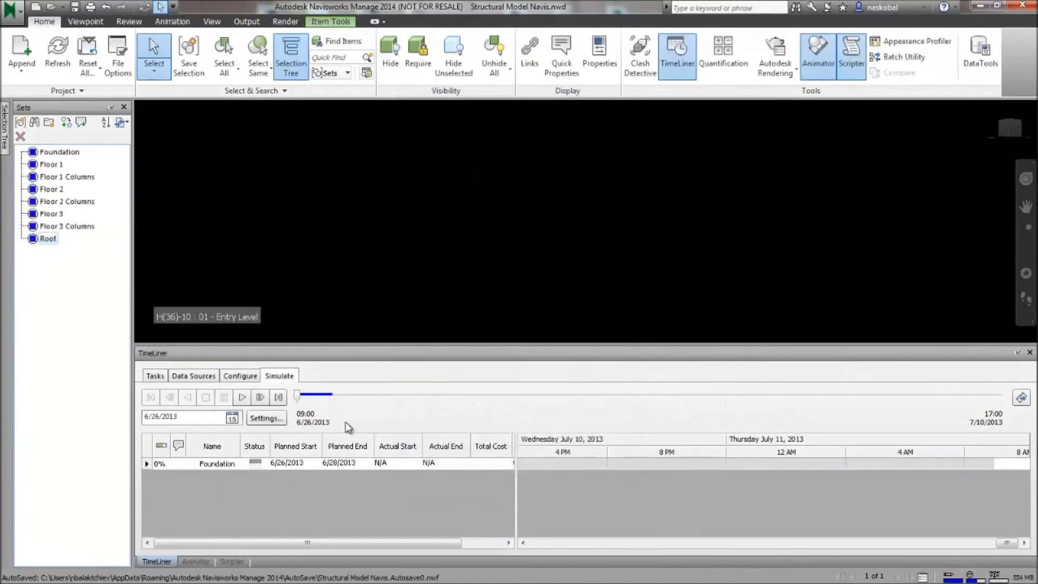
{"action": "left_click", "coordinate": [242, 398]}
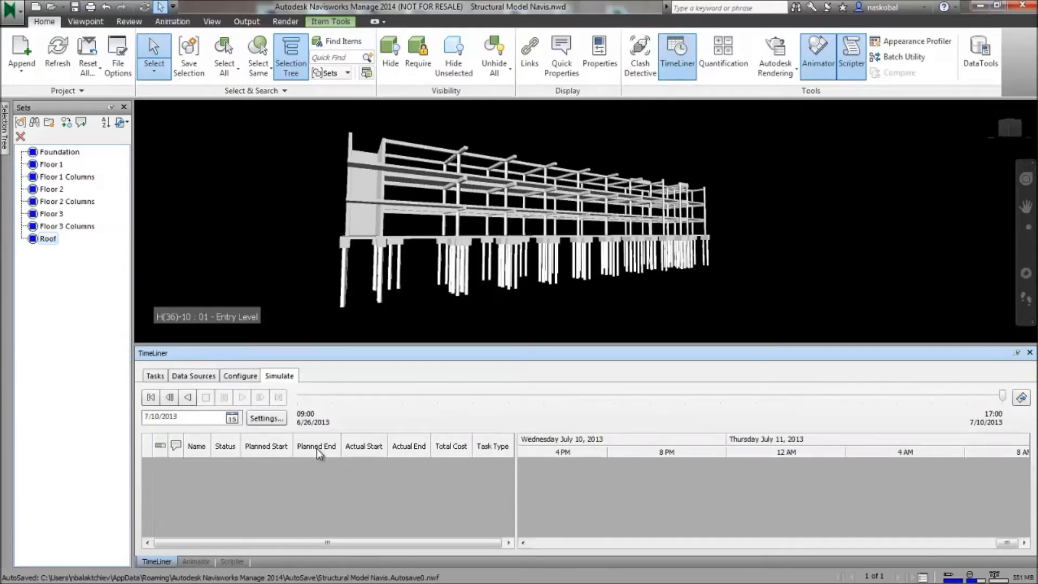
{"action": "left_click", "coordinate": [159, 378]}
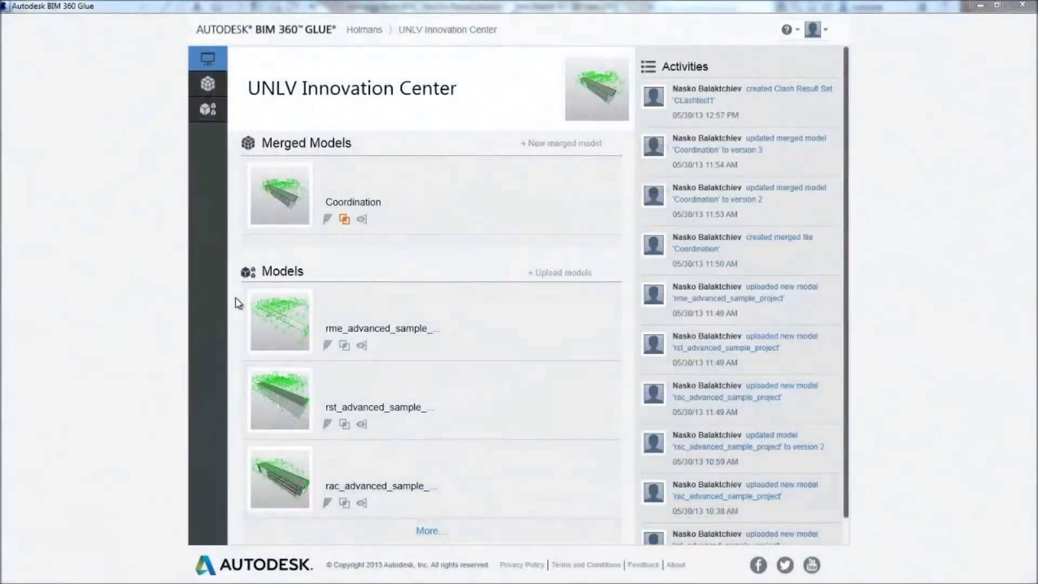
Step: Switch to BIM 360 Glue and open the Coordination merged model of the UNLV Innovation Center project
{"action": "left_click", "coordinate": [302, 199]}
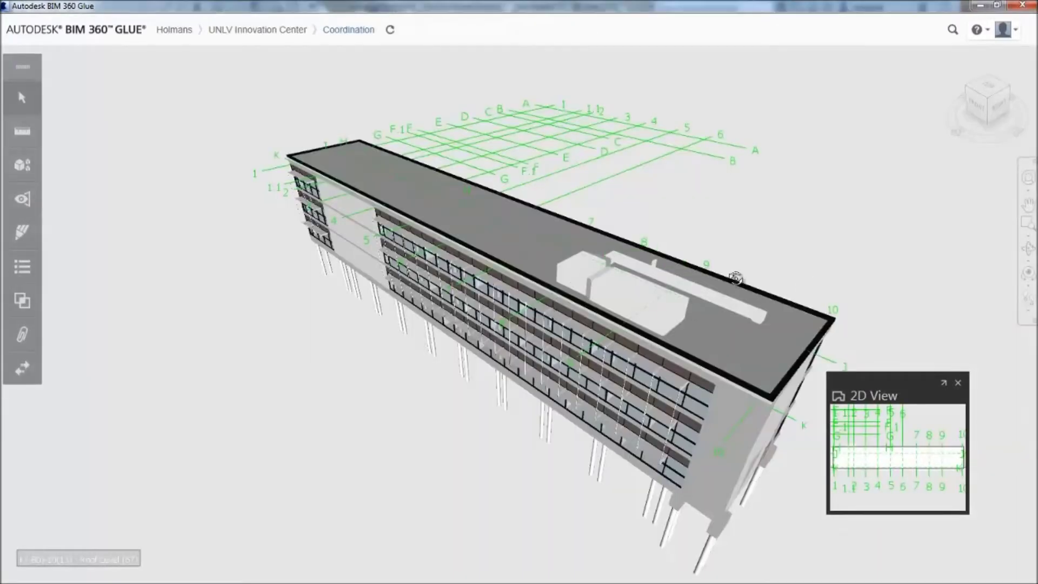
{"action": "middle_click_drag", "start_coordinate": [737, 279], "coordinate": [476, 243], "text": "shift"}
{"action": "middle_click_drag", "start_coordinate": [619, 281], "coordinate": [610, 309]}
Step: Measure point to point along the roof edge at the building's short end, from corner to corner
{"action": "left_click", "coordinate": [23, 136]}
{"action": "middle_click_drag", "start_coordinate": [375, 295], "coordinate": [418, 310], "text": "shift"}
{"action": "scroll", "coordinate": [346, 295], "scroll_direction": "up", "scroll_amount": 2}
{"action": "scroll", "coordinate": [323, 292], "scroll_direction": "up", "scroll_amount": 3}
{"action": "middle_click_drag", "start_coordinate": [292, 248], "coordinate": [346, 199]}
{"action": "left_click", "coordinate": [93, 103]}
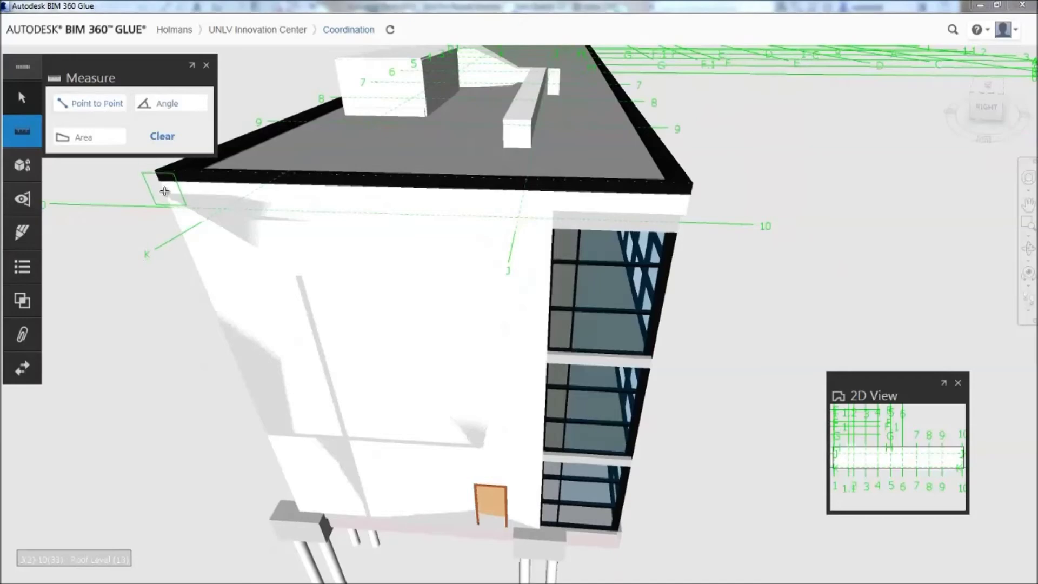
{"action": "left_click", "coordinate": [158, 181]}
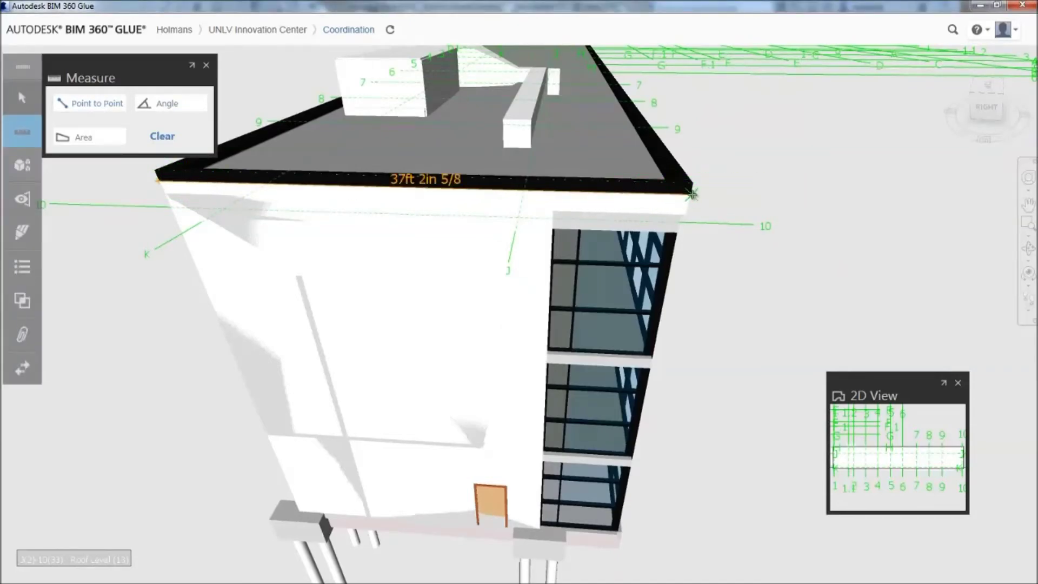
Step: Measure point to point across the upper edge of the long rooftop duct's near end
{"action": "scroll", "coordinate": [433, 265], "scroll_direction": "down", "scroll_amount": 1}
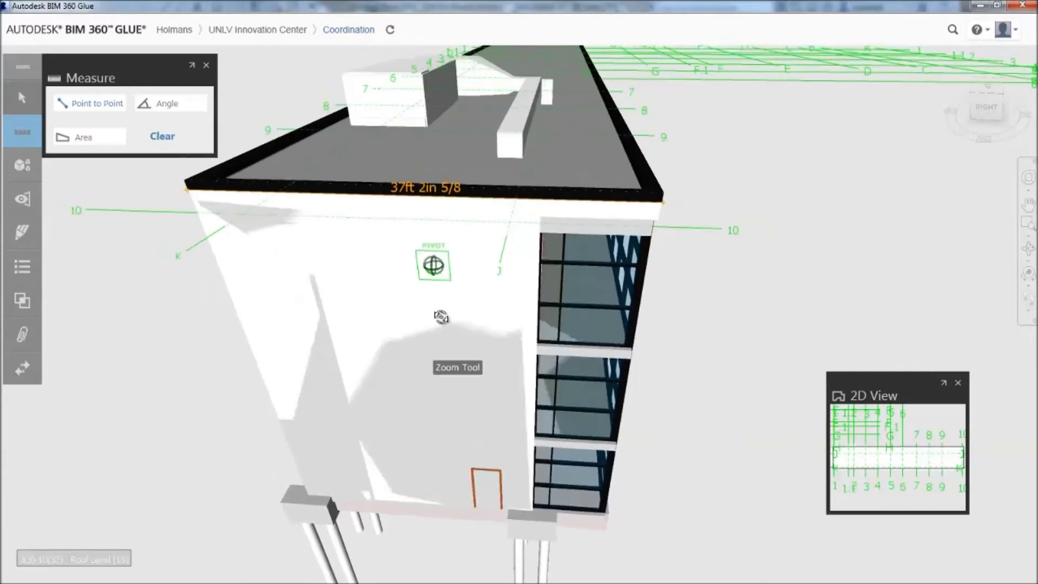
{"action": "middle_click_drag", "start_coordinate": [440, 317], "coordinate": [330, 324], "text": "shift"}
{"action": "middle_click_drag", "start_coordinate": [454, 205], "coordinate": [342, 369]}
{"action": "scroll", "coordinate": [475, 265], "scroll_direction": "up", "scroll_amount": 5}
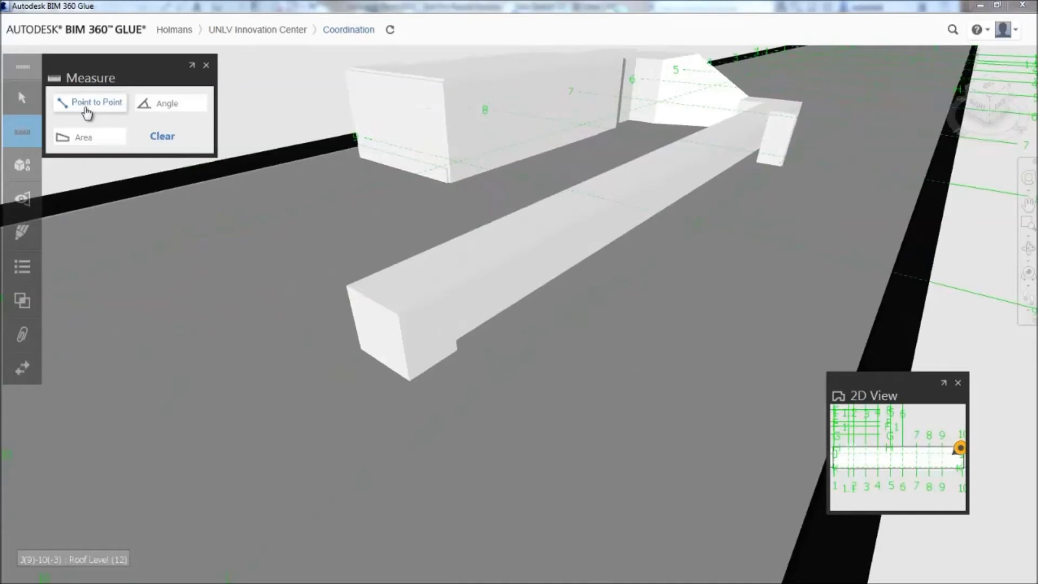
{"action": "middle_click_drag", "start_coordinate": [398, 287], "coordinate": [495, 257], "text": "shift"}
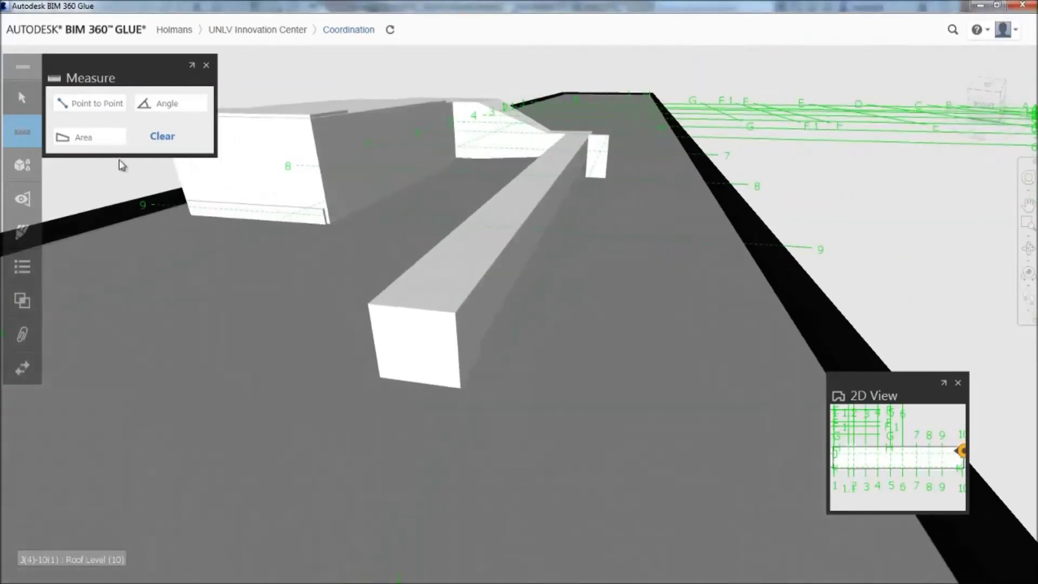
{"action": "middle_click_drag", "start_coordinate": [398, 307], "coordinate": [52, 111]}
{"action": "left_click", "coordinate": [82, 104]}
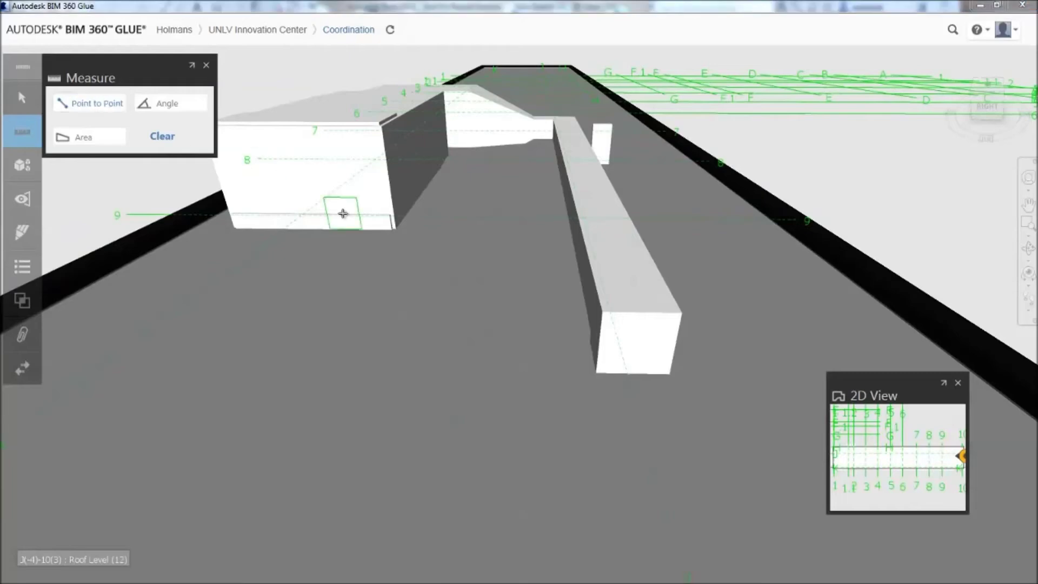
{"action": "left_click", "coordinate": [604, 312]}
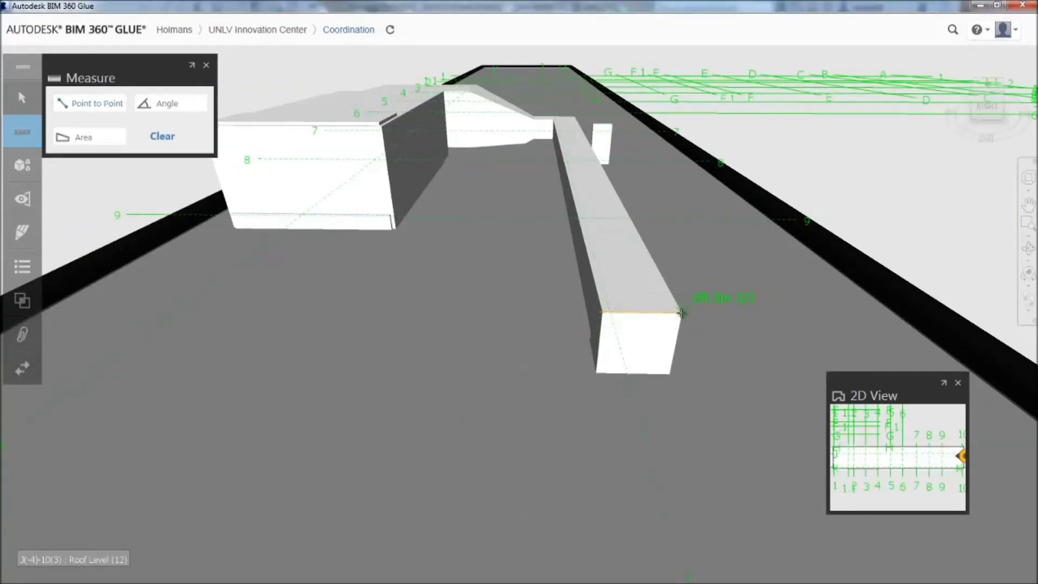
{"action": "middle_click_drag", "start_coordinate": [649, 263], "coordinate": [460, 273]}
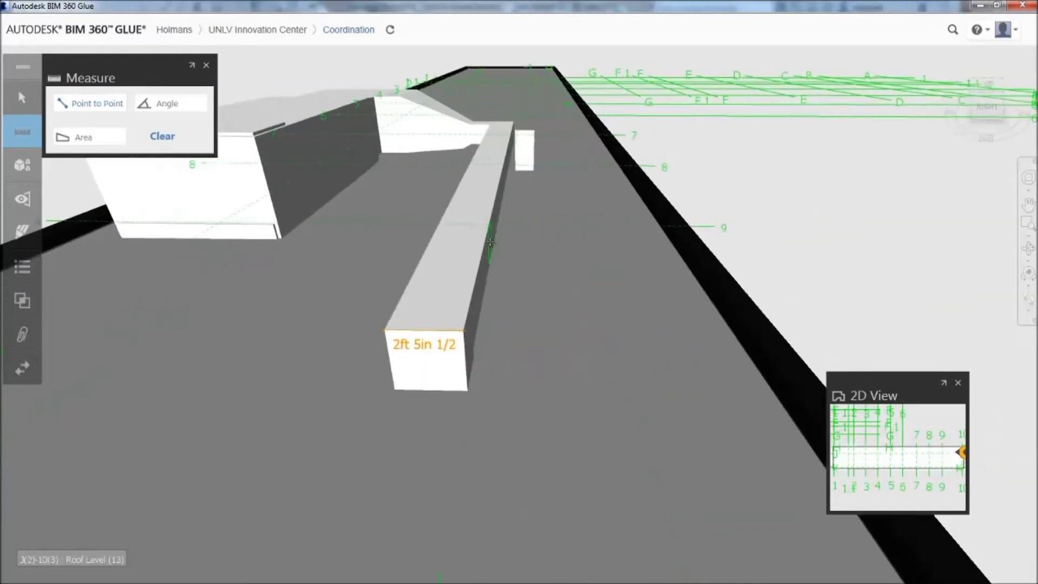
Step: Toggle the visibility of rme_advanced_sample_project off and on, and hide rac_advanced_sample_project in the merged model
{"action": "scroll", "coordinate": [491, 239], "scroll_direction": "down", "scroll_amount": 2}
{"action": "middle_click_drag", "start_coordinate": [568, 269], "coordinate": [522, 262], "text": "shift"}
{"action": "scroll", "coordinate": [525, 262], "scroll_direction": "down", "scroll_amount": 3}
{"action": "mouse_move", "coordinate": [524, 343]}
{"action": "middle_mouse_down"}
{"action": "mouse_move", "coordinate": [503, 331]}
{"action": "mouse_move", "coordinate": [428, 352]}
{"action": "mouse_move", "coordinate": [539, 346]}
{"action": "middle_mouse_up"}
{"action": "scroll", "coordinate": [539, 346], "scroll_direction": "down", "scroll_amount": 4}
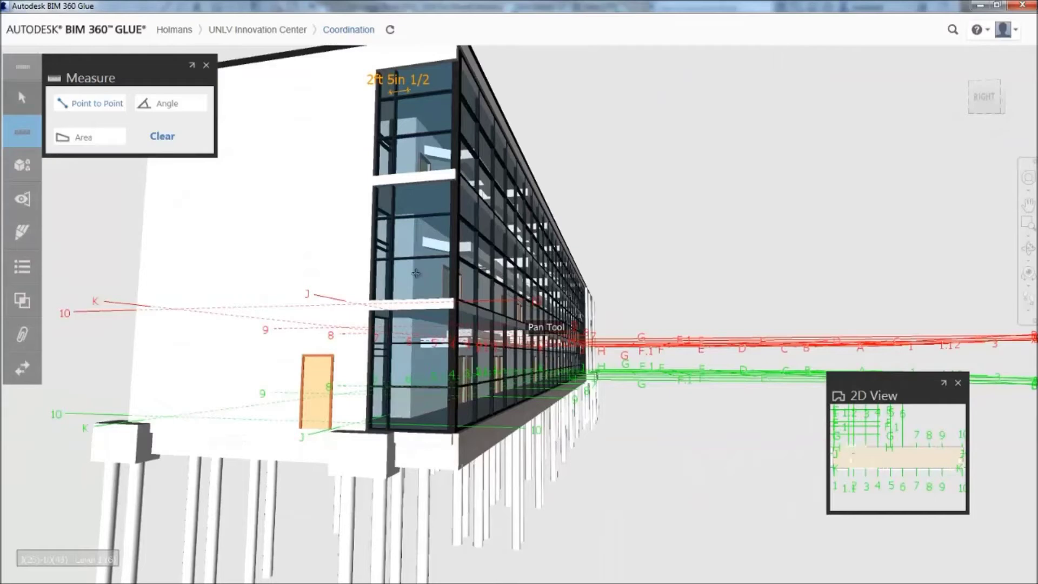
{"action": "left_click", "coordinate": [22, 167]}
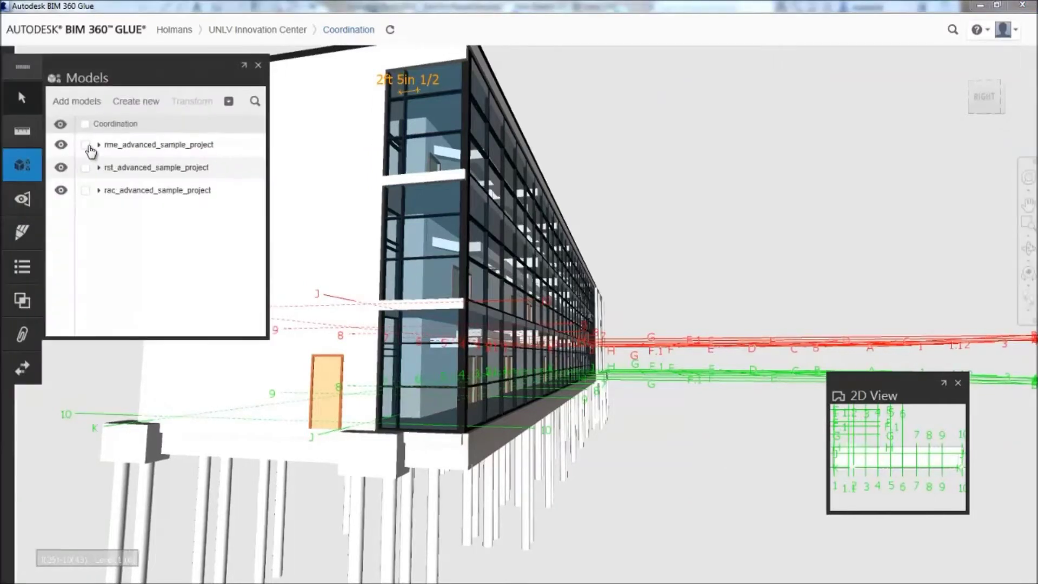
{"action": "left_click", "coordinate": [62, 146]}
{"action": "left_click", "coordinate": [62, 146]}
{"action": "left_click", "coordinate": [60, 191]}
{"action": "left_click_drag", "start_coordinate": [665, 341], "coordinate": [622, 357]}
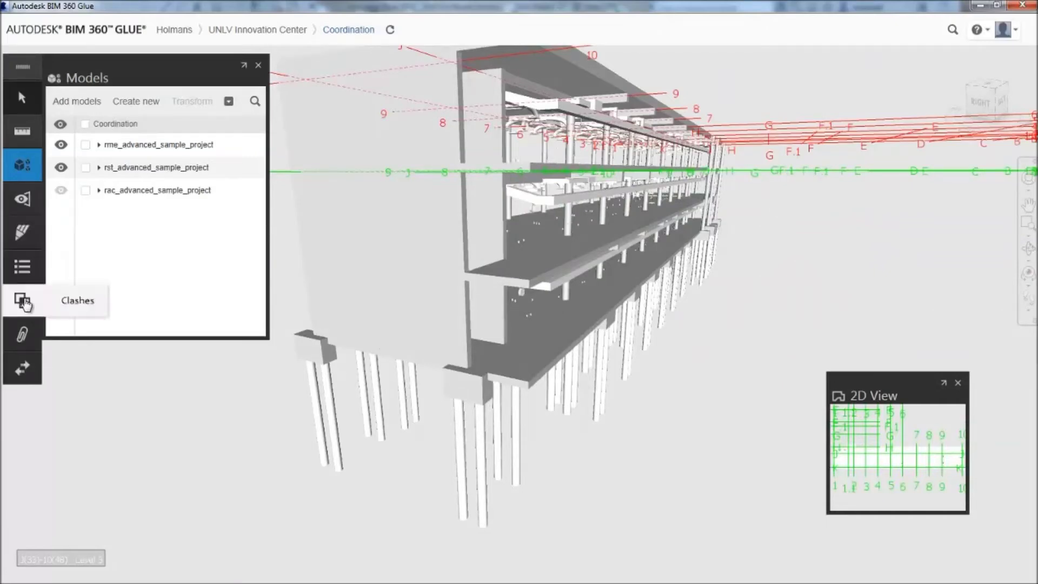
Step: Open the CLashtest1 result set to list its clashes
{"action": "left_click", "coordinate": [21, 300]}
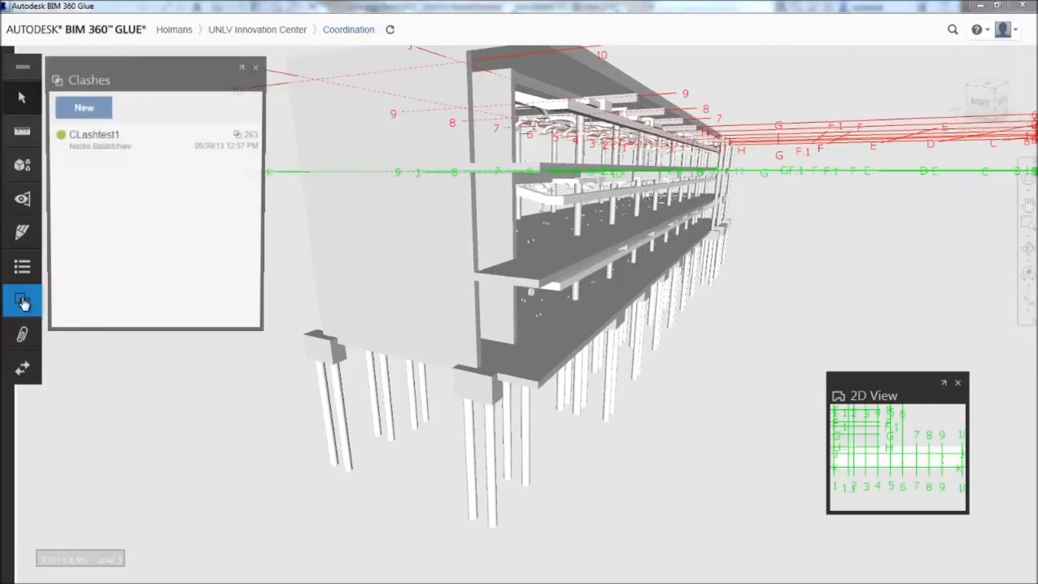
{"action": "left_click", "coordinate": [125, 150]}
{"action": "left_click", "coordinate": [76, 162]}
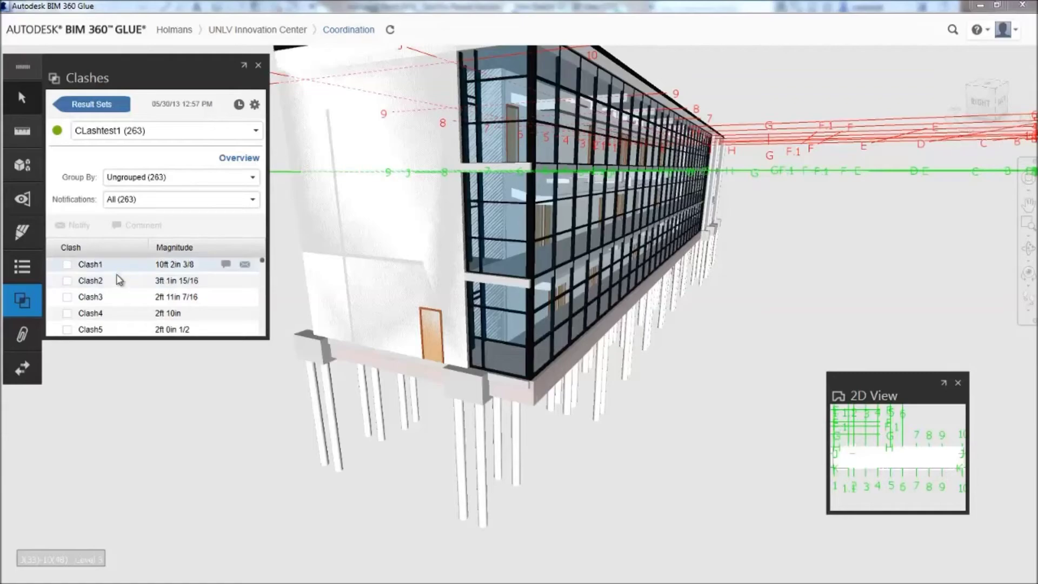
Step: Display Clash2 from the clash list and examine the intersecting elements from several viewpoints
{"action": "left_click", "coordinate": [118, 280]}
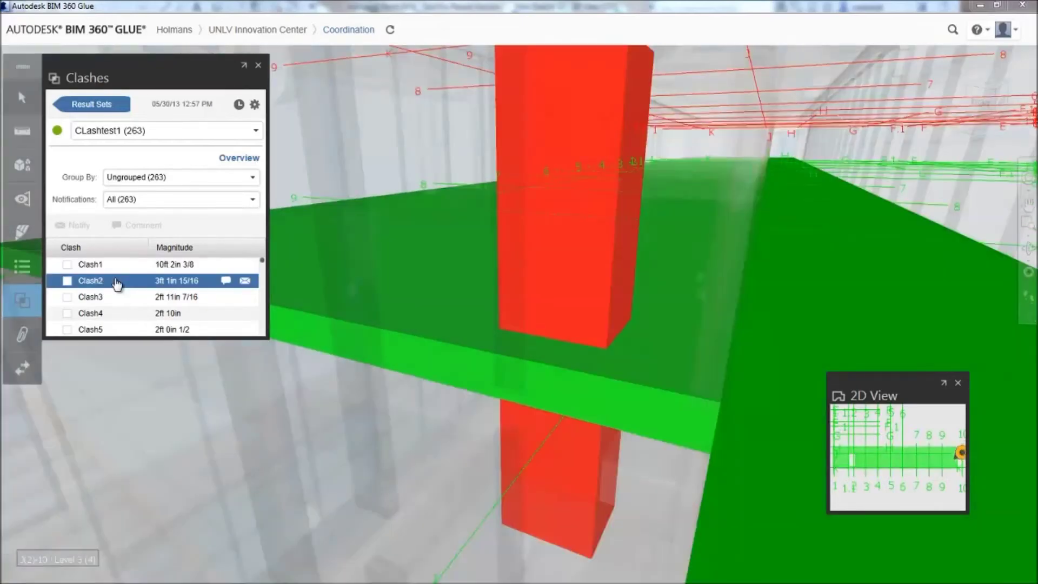
{"action": "scroll", "coordinate": [570, 375], "scroll_direction": "up", "scroll_amount": 5}
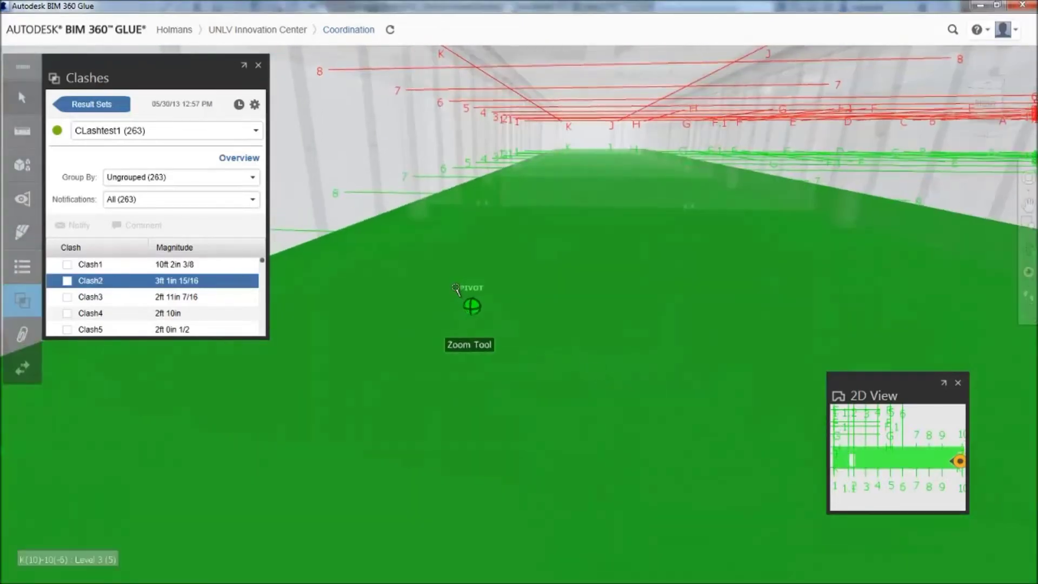
{"action": "scroll", "coordinate": [476, 212], "scroll_direction": "up", "scroll_amount": 2}
{"action": "middle_click_drag", "start_coordinate": [693, 238], "coordinate": [646, 243], "text": "shift"}
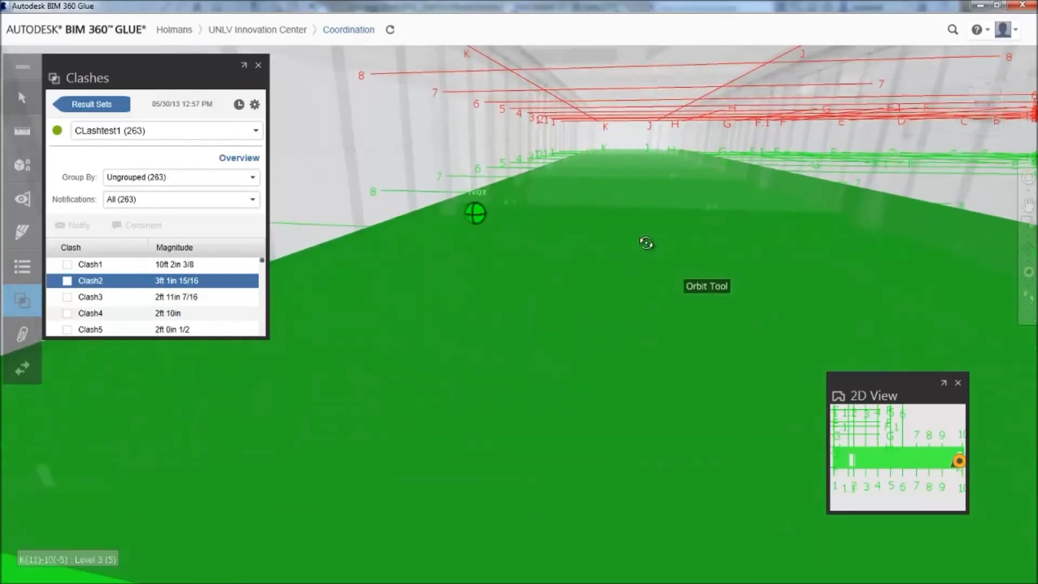
{"action": "left_click_drag", "start_coordinate": [646, 243], "coordinate": [427, 216]}
Step: Display Clash3 and Clash4 in turn and examine where their elements intersect
{"action": "left_click", "coordinate": [102, 296]}
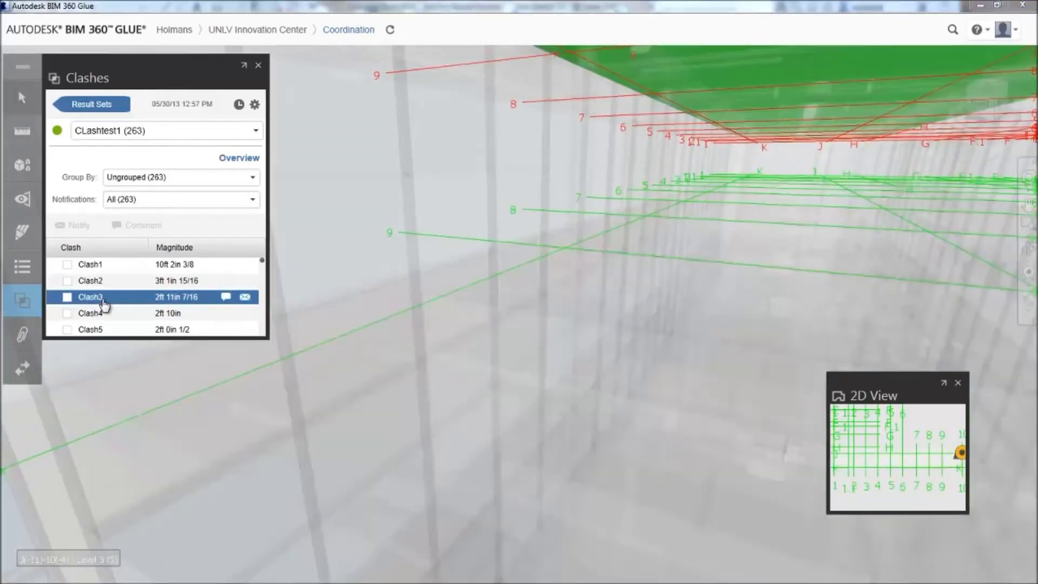
{"action": "middle_click_drag", "start_coordinate": [538, 203], "coordinate": [498, 251], "text": "shift"}
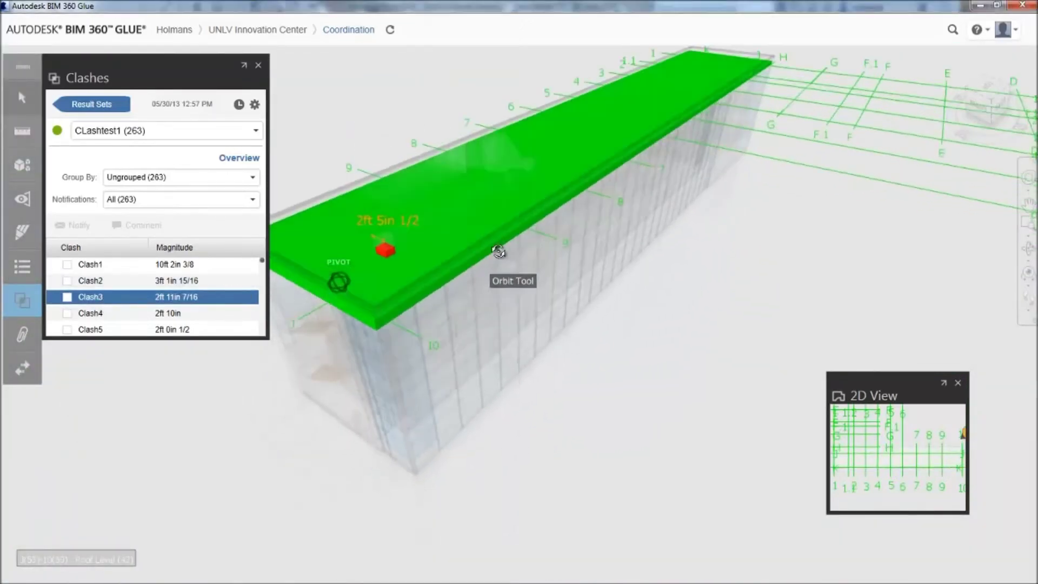
{"action": "scroll", "coordinate": [373, 273], "scroll_direction": "up", "scroll_amount": 3}
{"action": "scroll", "coordinate": [431, 280], "scroll_direction": "down", "scroll_amount": 2}
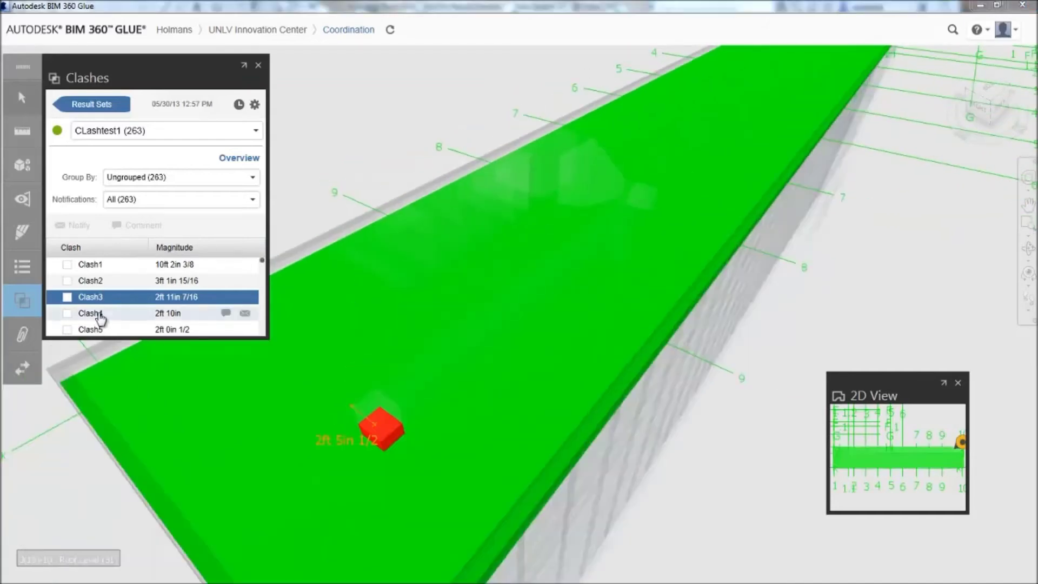
{"action": "left_click", "coordinate": [122, 315]}
{"action": "scroll", "coordinate": [181, 296], "scroll_direction": "down", "scroll_amount": 1}
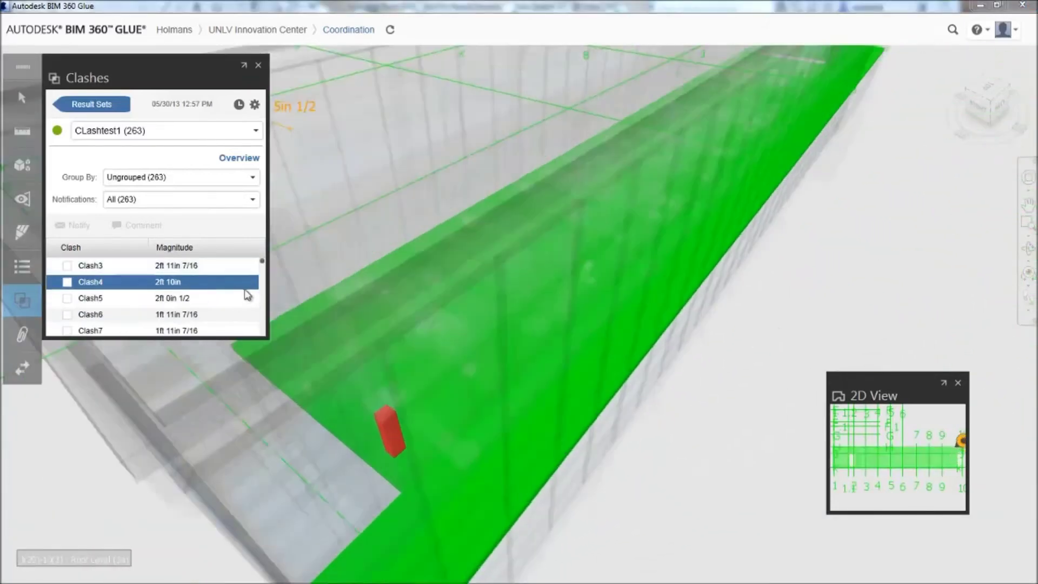
Step: Display Clash153 from further down the clash list and examine its intersecting elements up close
{"action": "left_click_drag", "start_coordinate": [262, 296], "coordinate": [262, 302]}
{"action": "left_click", "coordinate": [130, 306]}
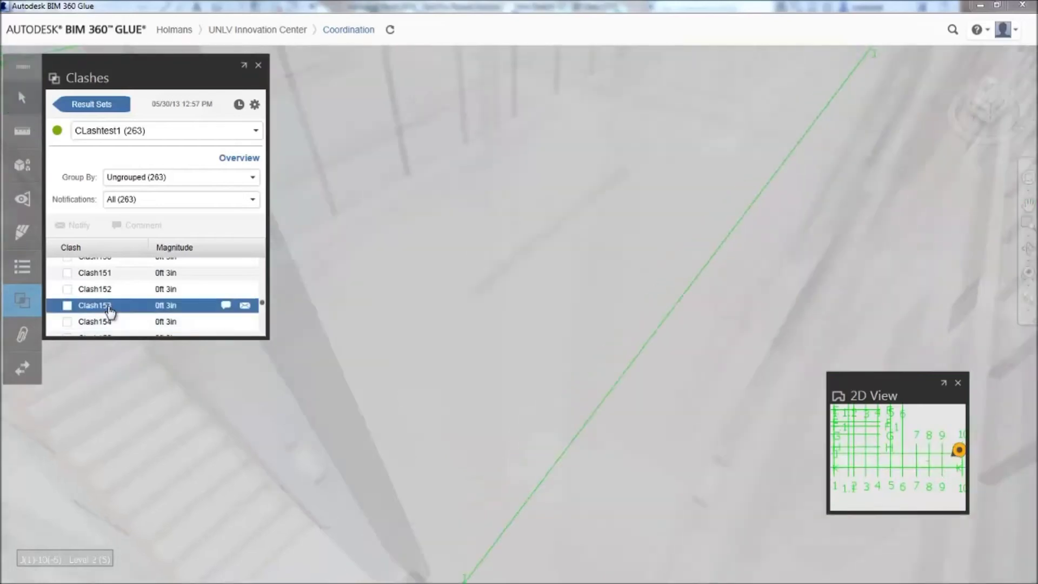
{"action": "scroll", "coordinate": [584, 371], "scroll_direction": "up", "scroll_amount": 5}
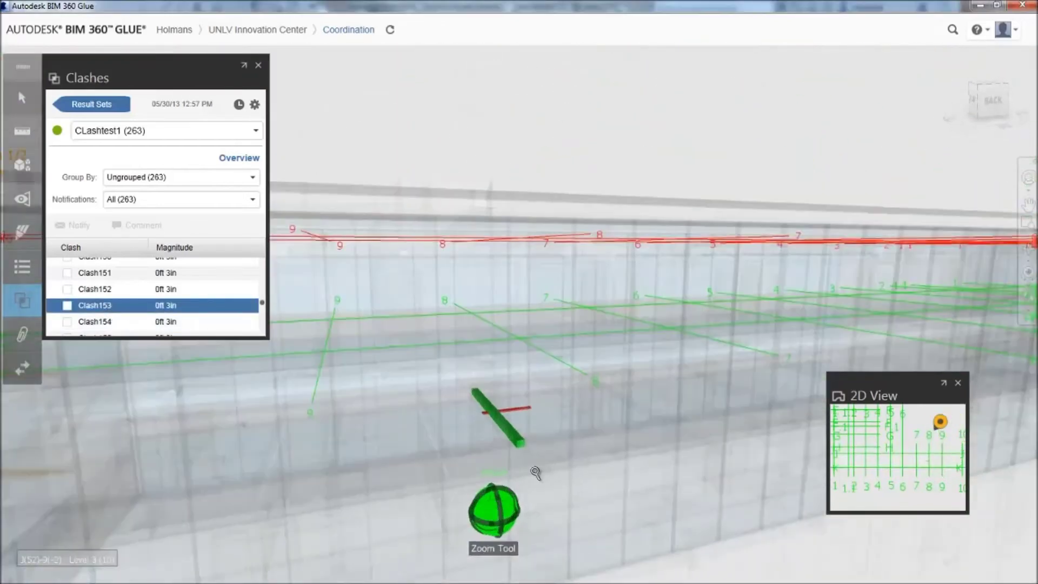
{"action": "middle_click_drag", "start_coordinate": [536, 473], "coordinate": [623, 362], "text": "shift"}
{"action": "scroll", "coordinate": [565, 434], "scroll_direction": "up", "scroll_amount": 1}
{"action": "scroll", "coordinate": [565, 434], "scroll_direction": "up", "scroll_amount": 3}
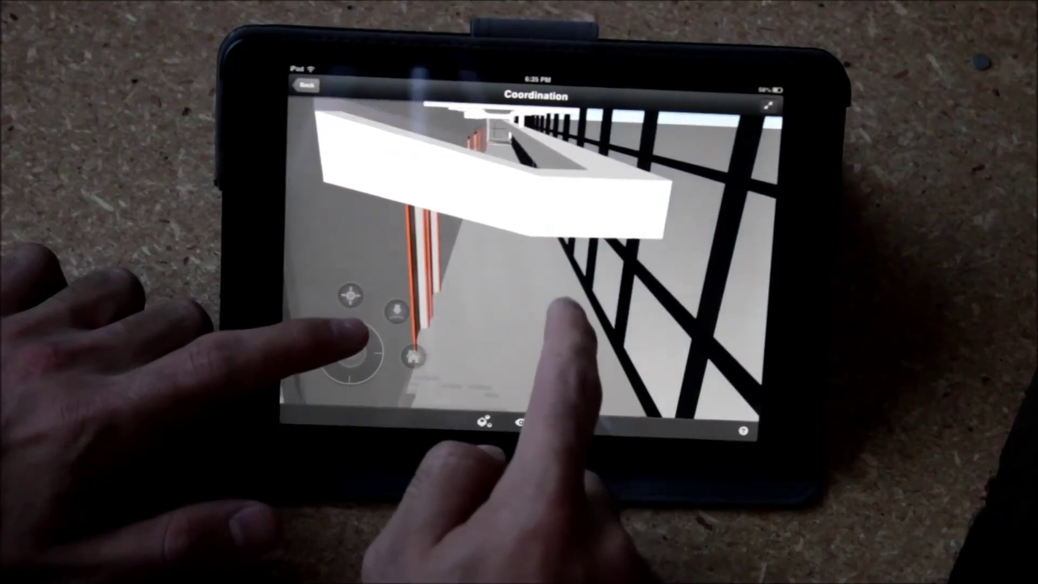
{"action": "left_click_drag", "start_coordinate": [563, 308], "coordinate": [560, 302]}
{"action": "left_click_drag", "start_coordinate": [361, 335], "coordinate": [352, 313]}
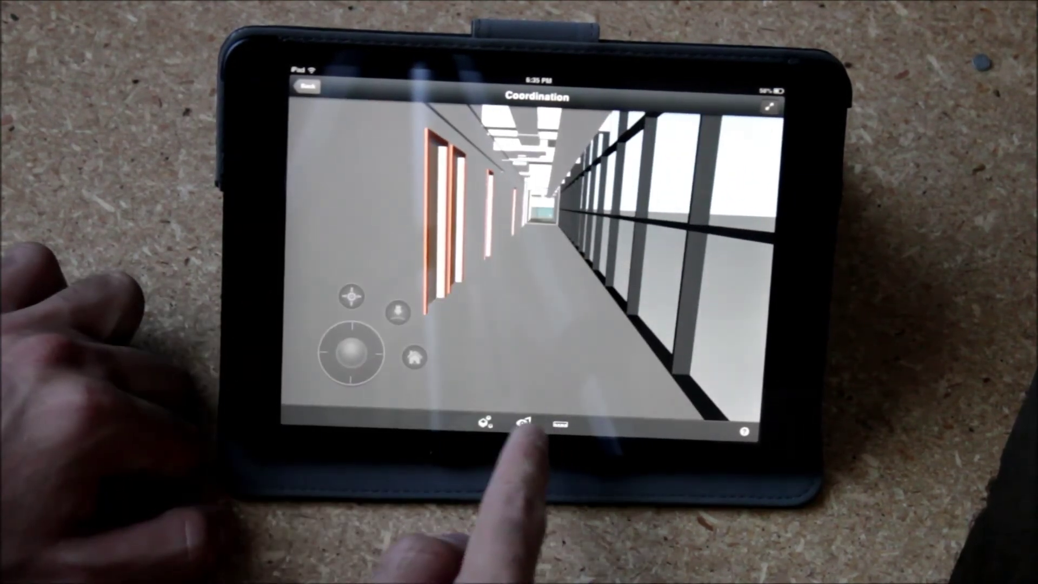
Step: Hide the rac_advanced_sample model in the Coordination model and view the rme and rst models each on their own
{"action": "left_click", "coordinate": [485, 422]}
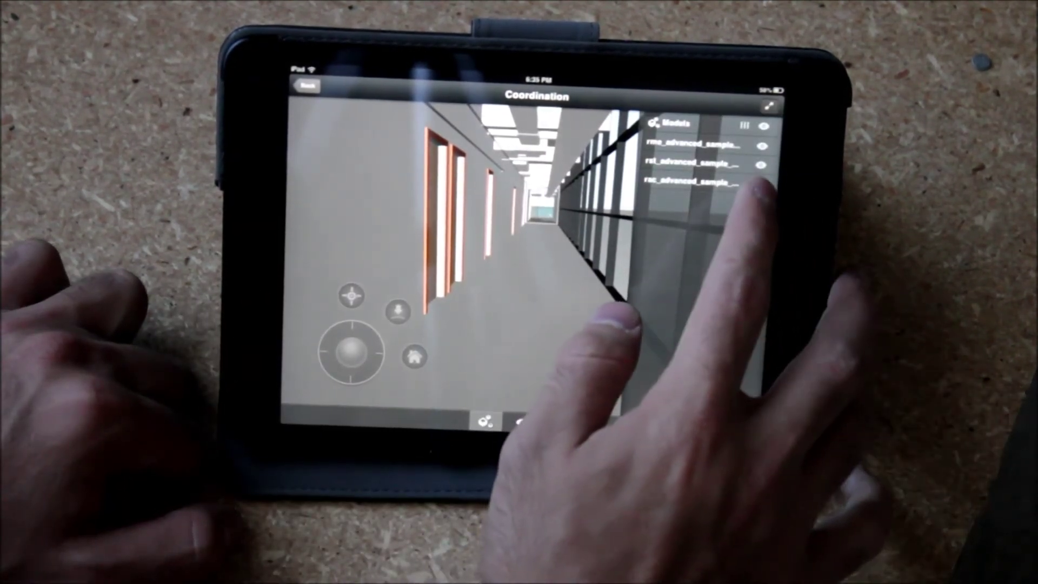
{"action": "left_click", "coordinate": [759, 183]}
{"action": "left_click_drag", "start_coordinate": [515, 303], "coordinate": [485, 275]}
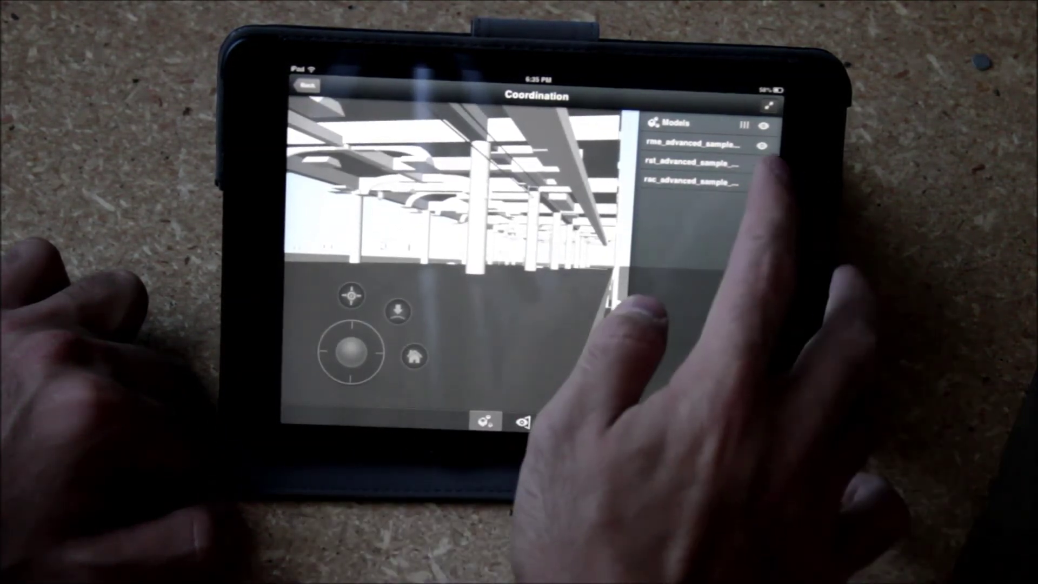
{"action": "left_click", "coordinate": [761, 164]}
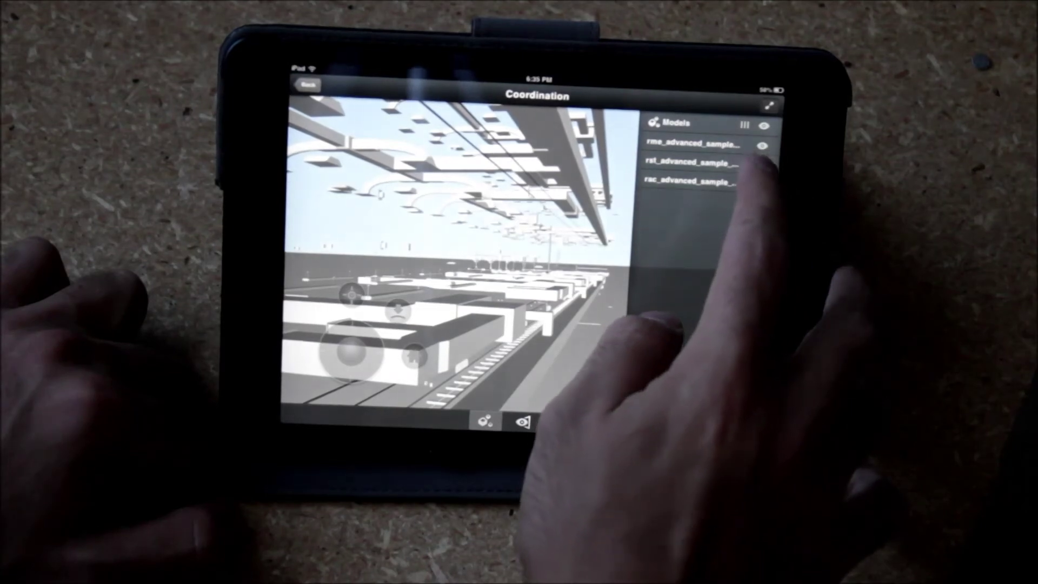
{"action": "left_click", "coordinate": [759, 164]}
{"action": "left_click", "coordinate": [762, 145]}
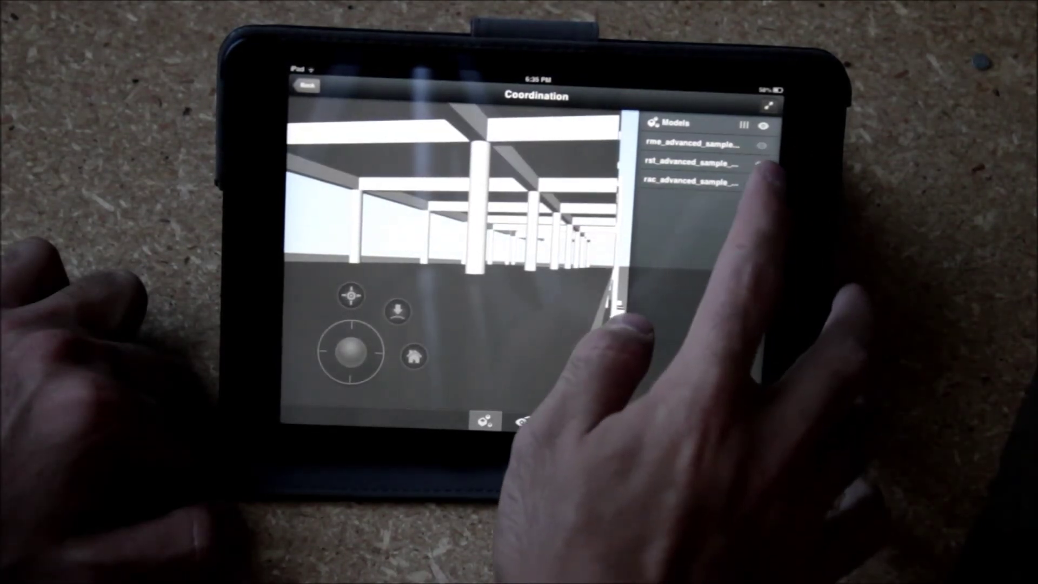
Step: View the rme and rac models together without the rst model, and restore the visibility of all three models
{"action": "left_click", "coordinate": [762, 146]}
{"action": "left_click", "coordinate": [760, 163]}
{"action": "left_click", "coordinate": [759, 184]}
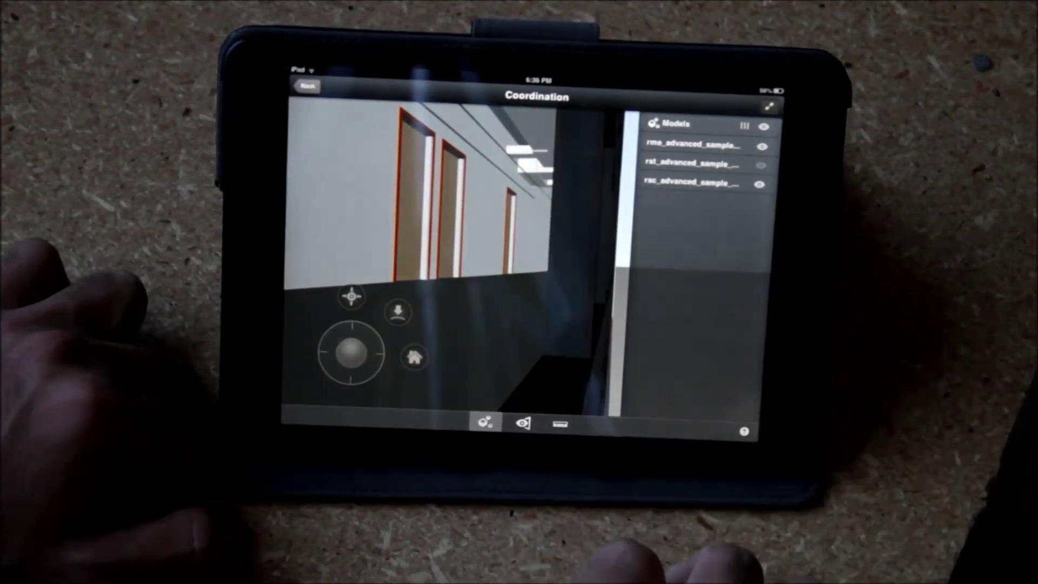
{"action": "left_click_drag", "start_coordinate": [528, 315], "coordinate": [557, 318]}
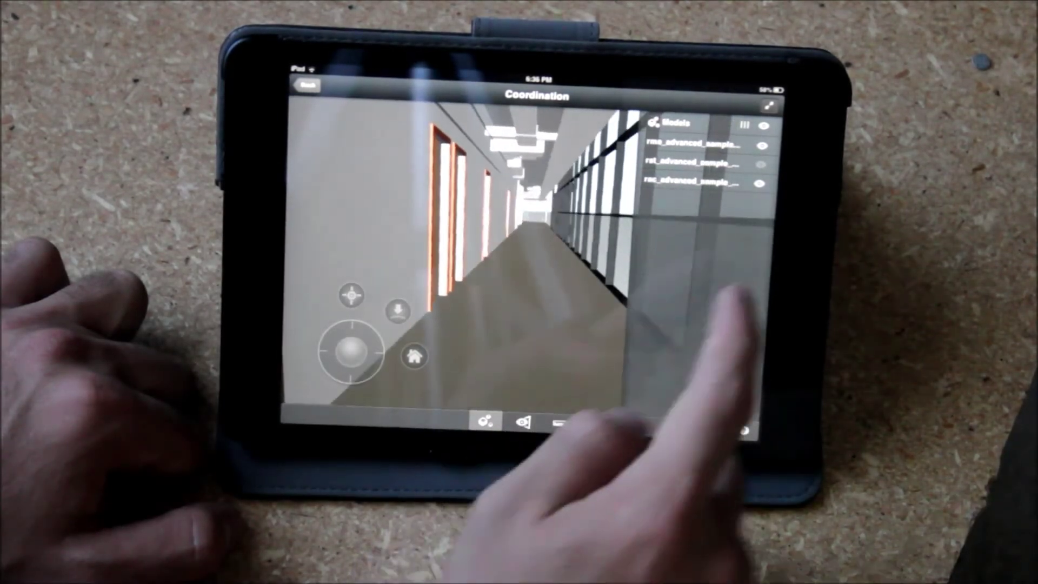
{"action": "left_click", "coordinate": [760, 164]}
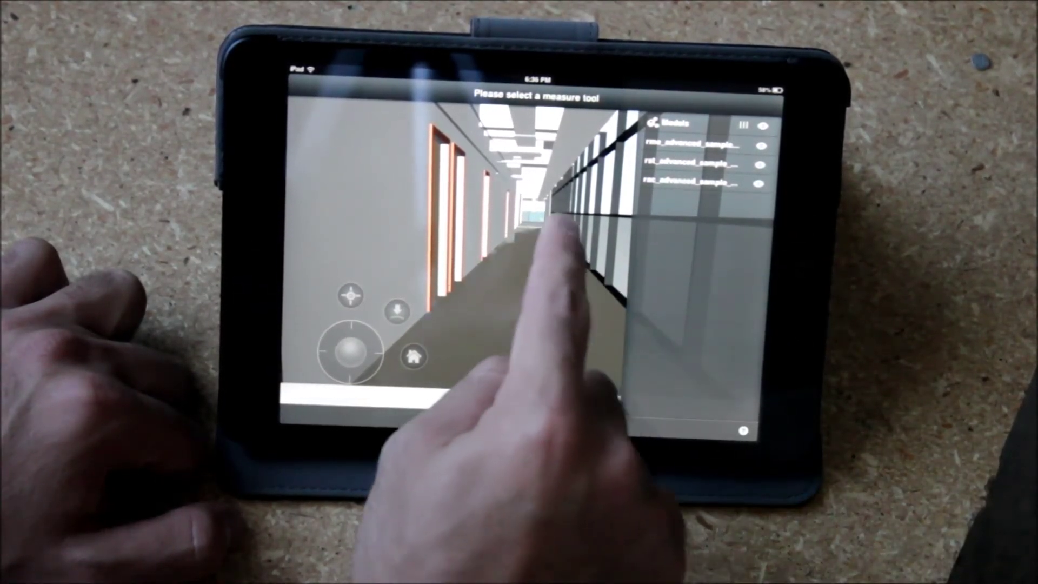
Step: Measure a distance at the corridor wall and examine the measured points from different viewpoints
{"action": "left_click_drag", "start_coordinate": [563, 216], "coordinate": [540, 252]}
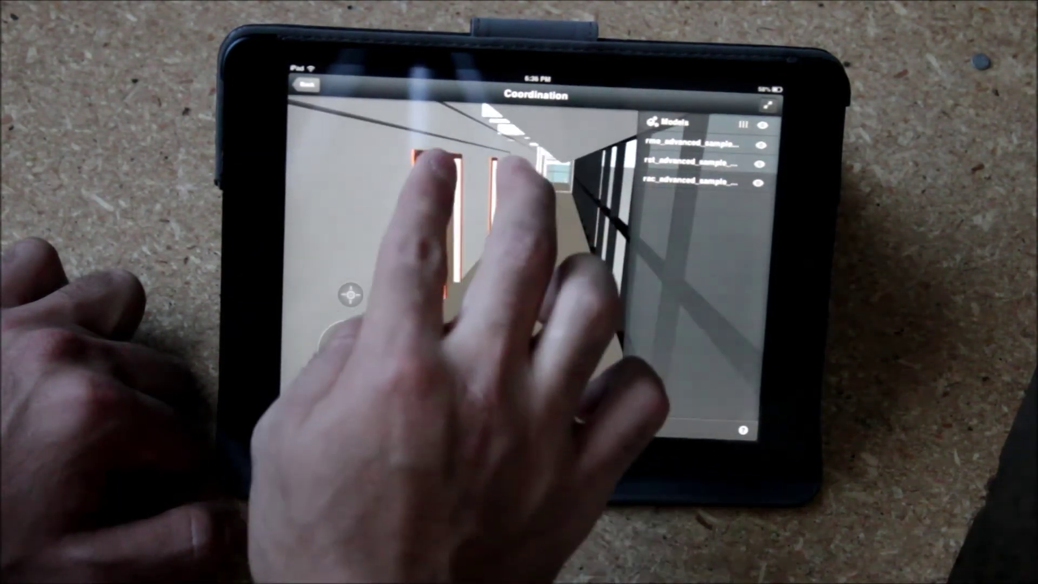
{"action": "left_click_drag", "start_coordinate": [436, 167], "coordinate": [450, 190]}
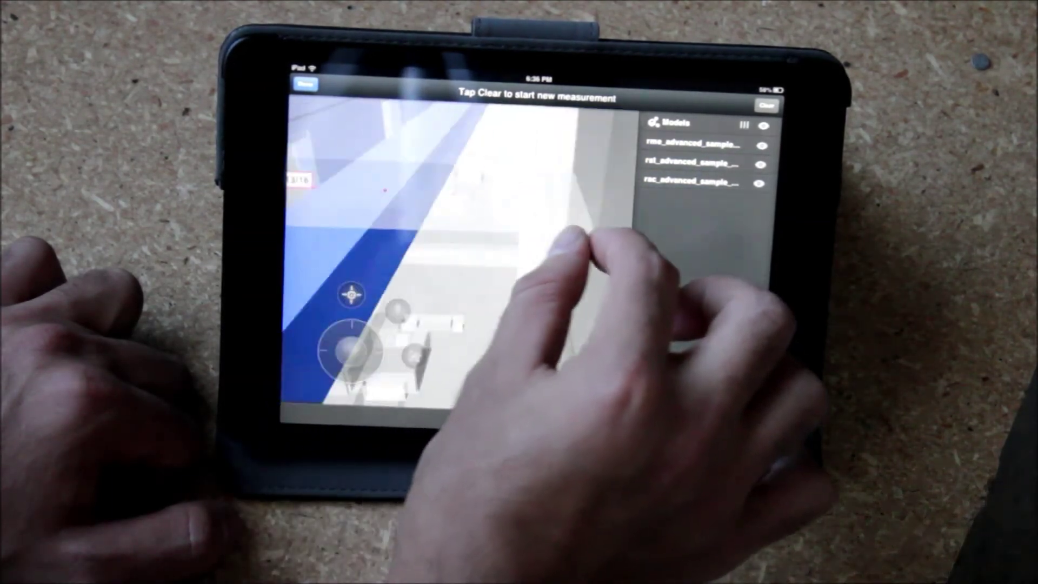
{"action": "left_click_drag", "start_coordinate": [508, 230], "coordinate": [595, 178]}
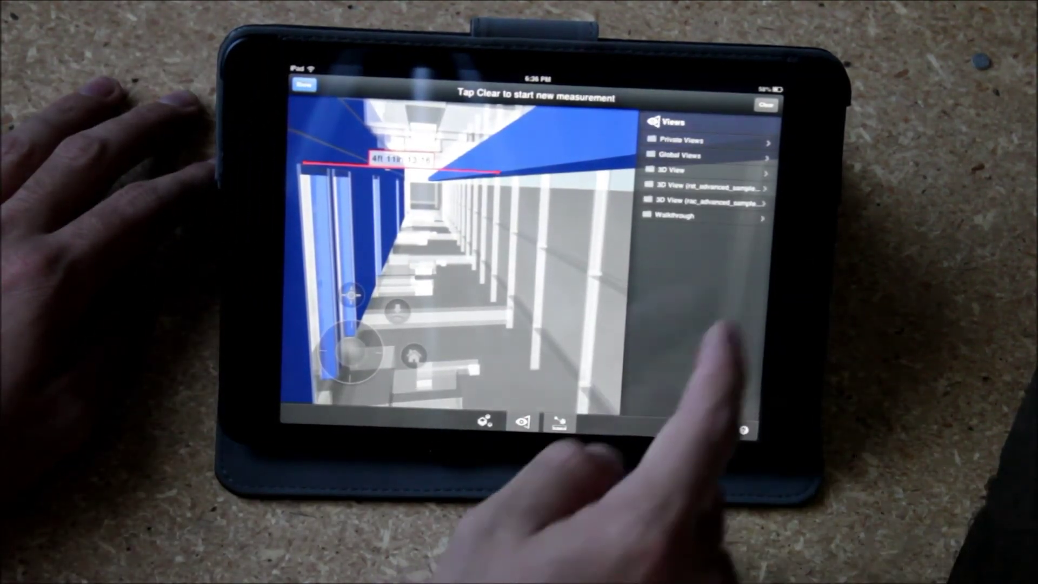
Step: Display the WSHP 2-3 System View, Plumbing Isometric - Sanitary Waste and Toilet Room views from the 3D View folder, and return to the list of view folders
{"action": "left_click", "coordinate": [689, 171]}
{"action": "left_click", "coordinate": [689, 201]}
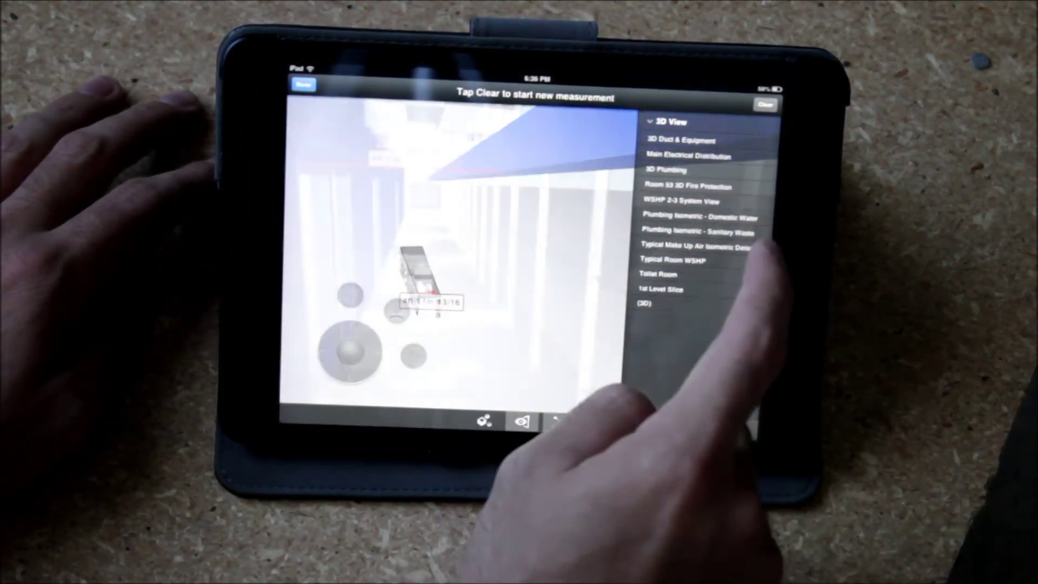
{"action": "left_click", "coordinate": [698, 232]}
{"action": "left_click", "coordinate": [685, 274]}
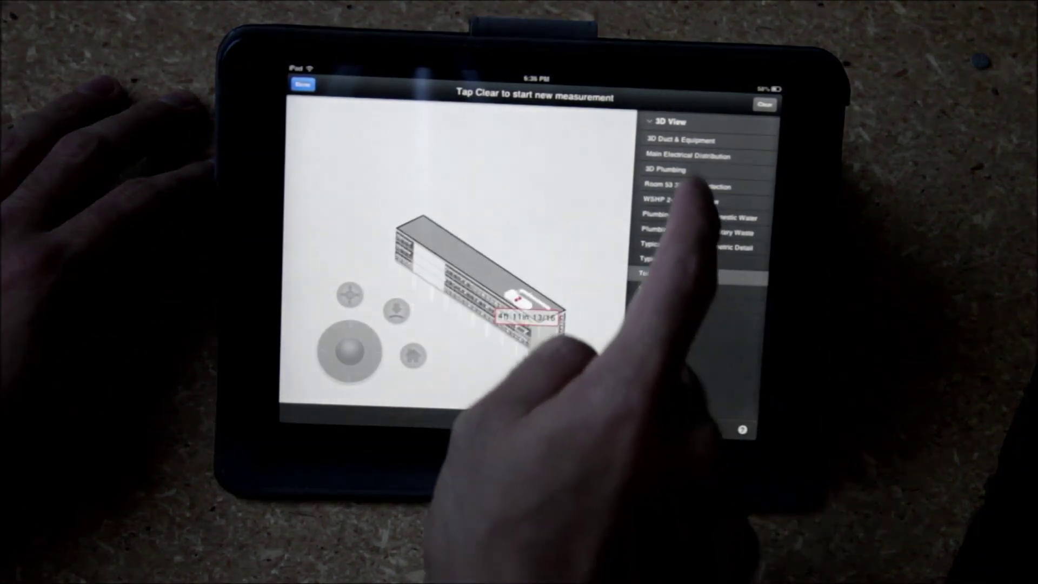
{"action": "left_click", "coordinate": [700, 123]}
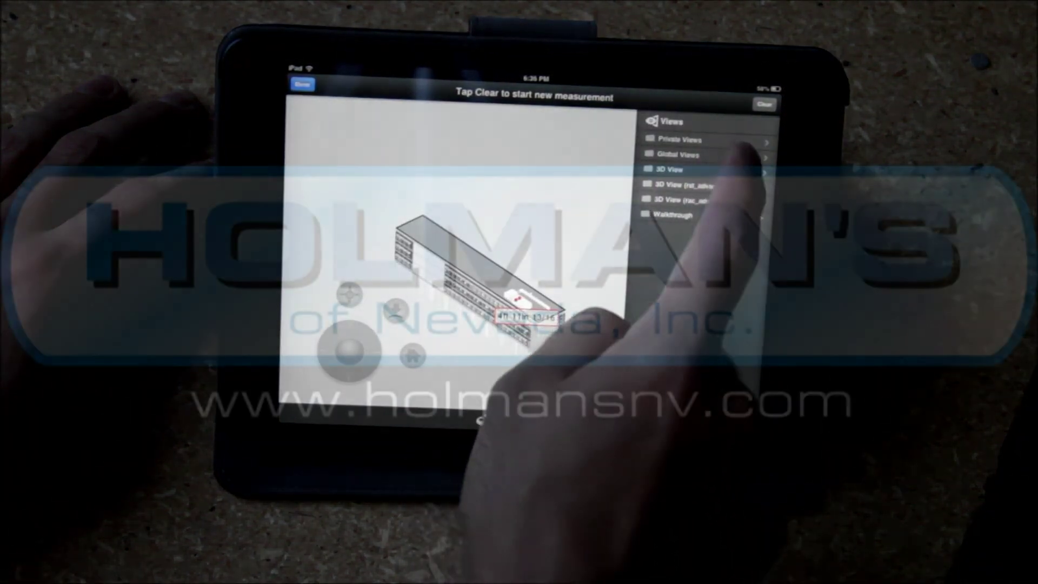